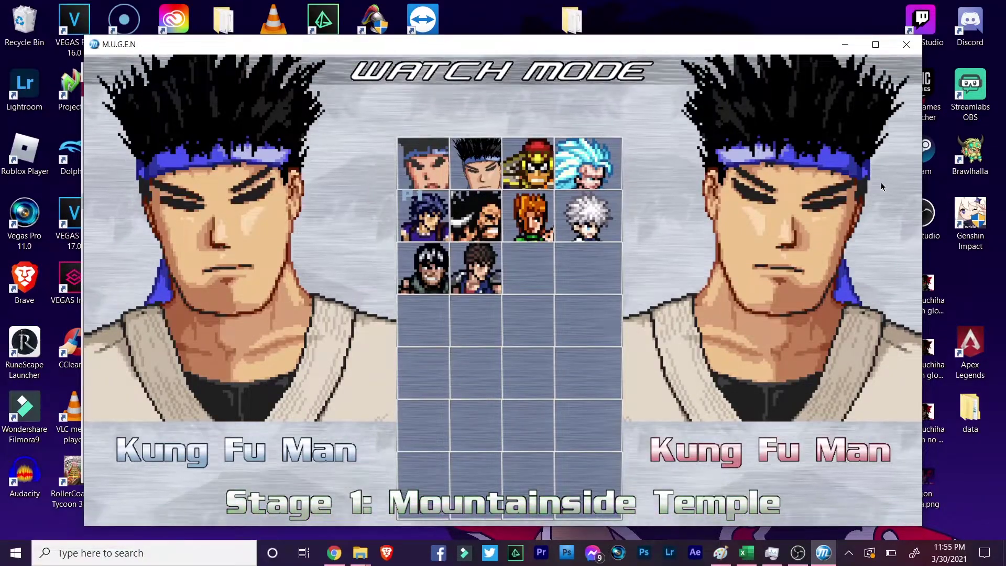
# Step: Start the Kung Fu Man vs Kung Fu Man Watch-mode match, then close the game window
pyautogui.press('Return')
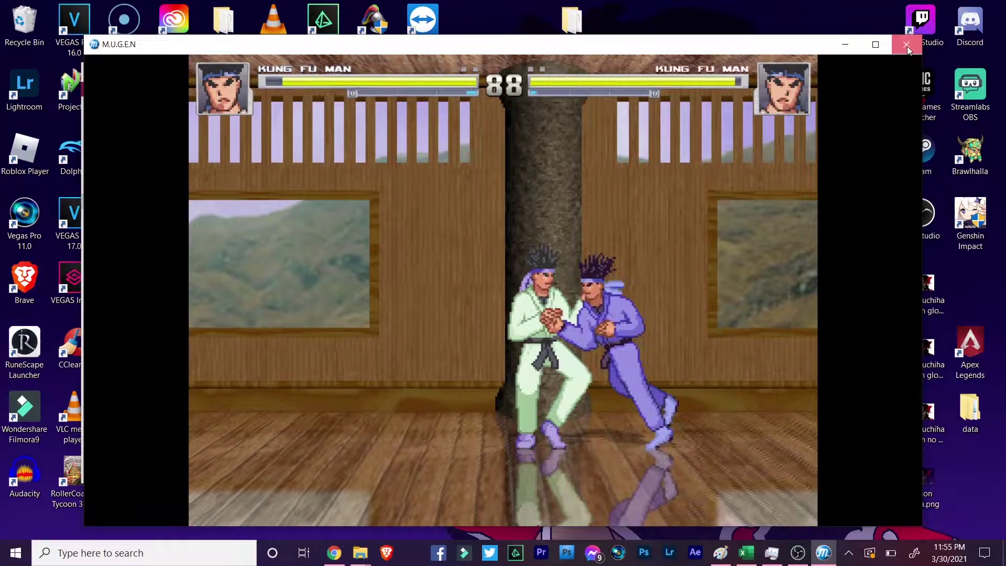
pyautogui.click(908, 49)
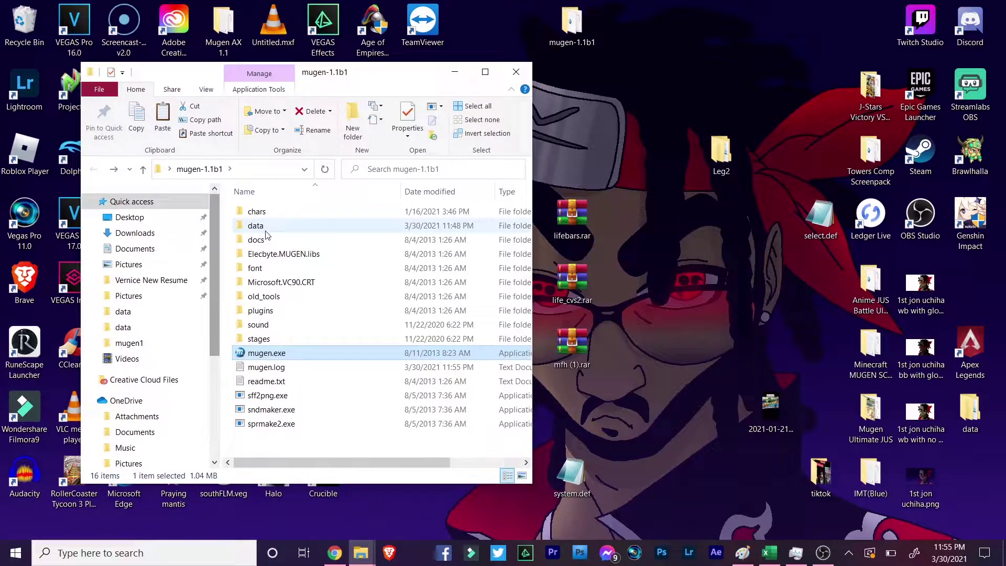
# Step: Open mugen.cfg from the mugen-1.1b1 data folder in Notepad
pyautogui.doubleClick(279, 231)
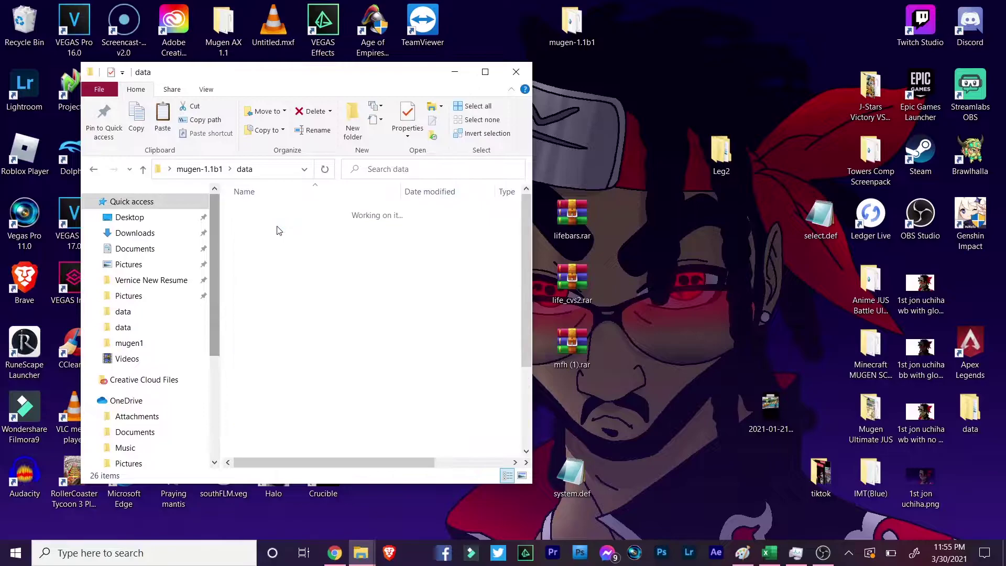
pyautogui.scroll(-3, 308, 246)
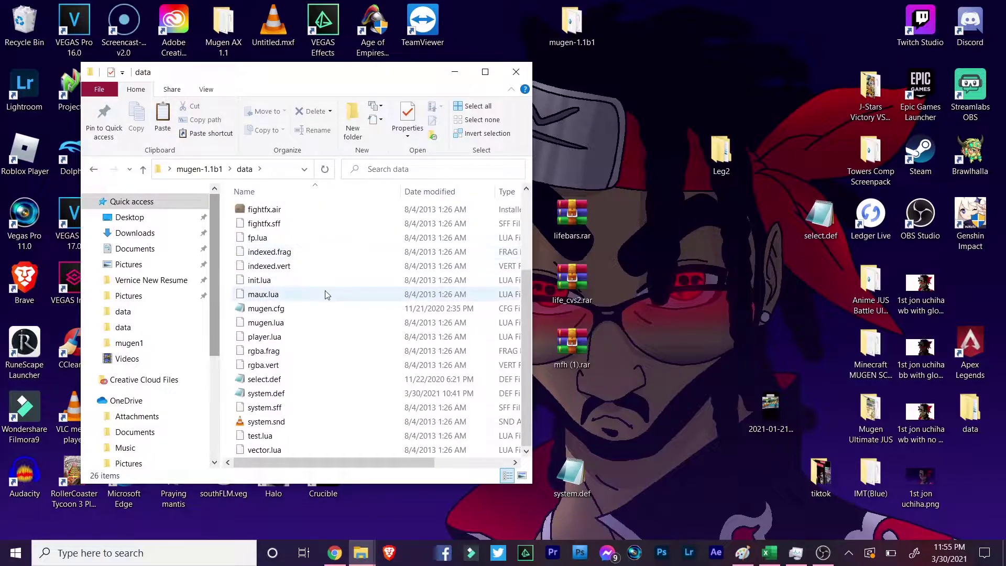
pyautogui.doubleClick(271, 311)
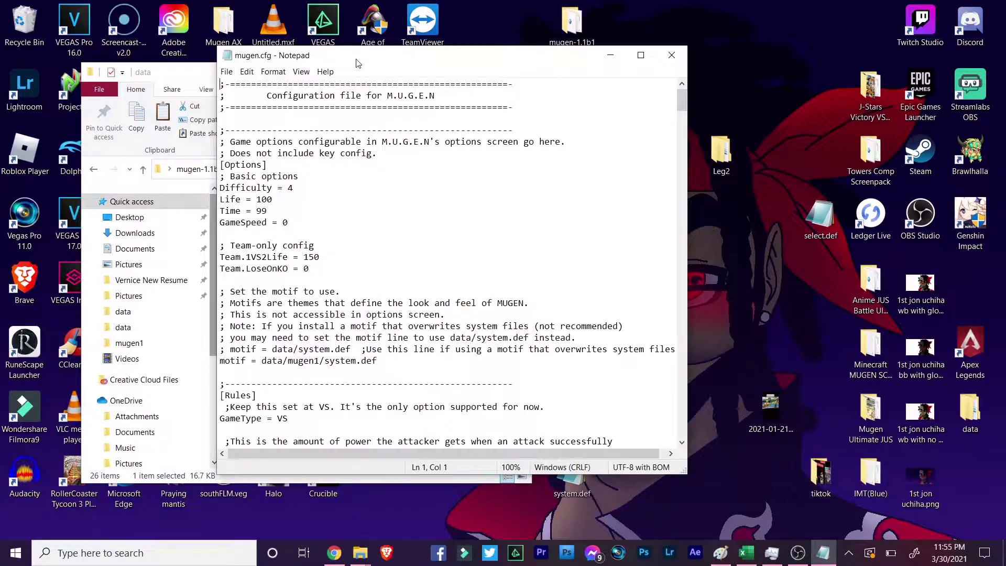
# Step: Scroll mugen.cfg down to the [Config] section and highlight its heading
pyautogui.moveTo(356, 62); pyautogui.dragTo(409, 65)
pyautogui.scroll(-5, 453, 210)
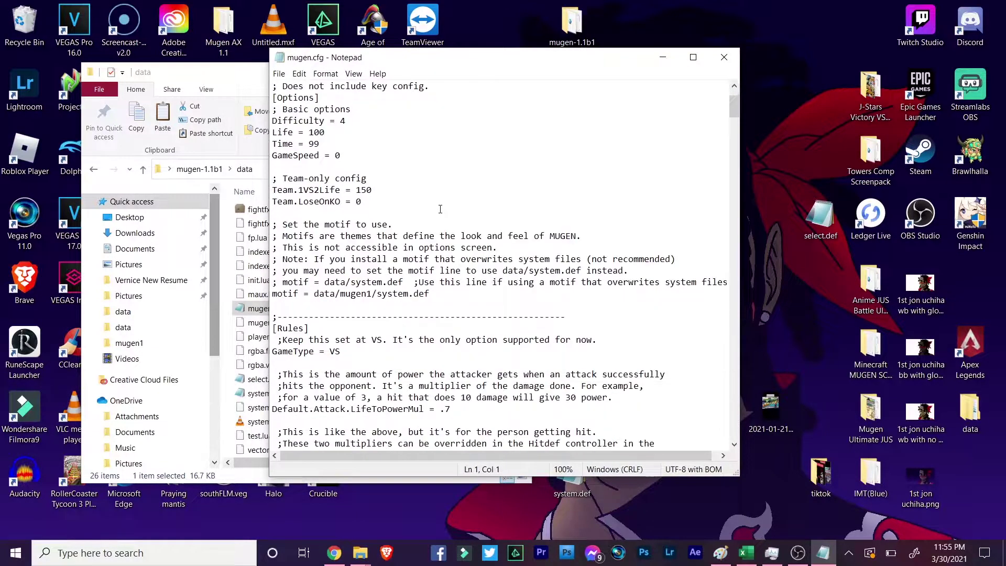
pyautogui.scroll(-3, 427, 209)
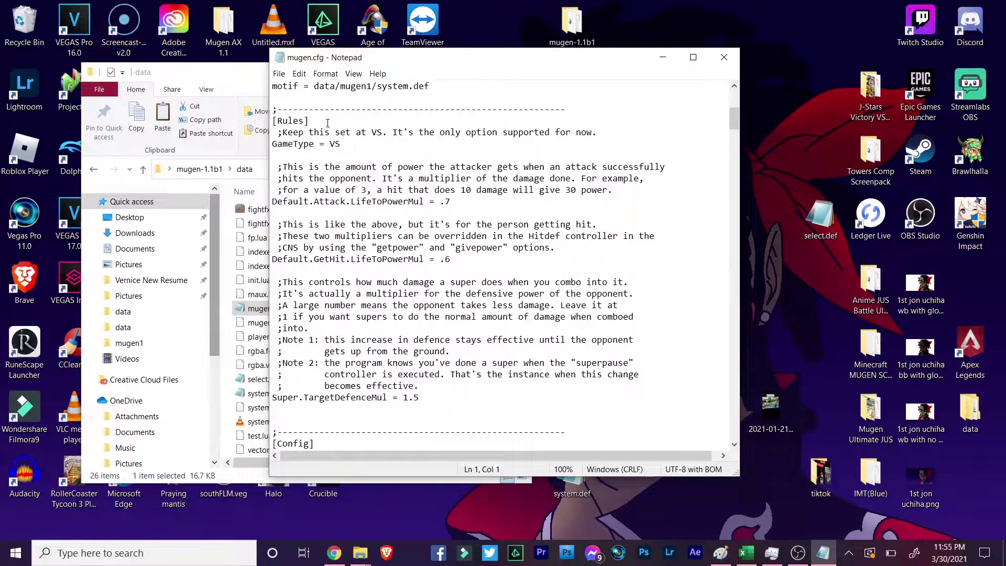
pyautogui.scroll(-10, 363, 113)
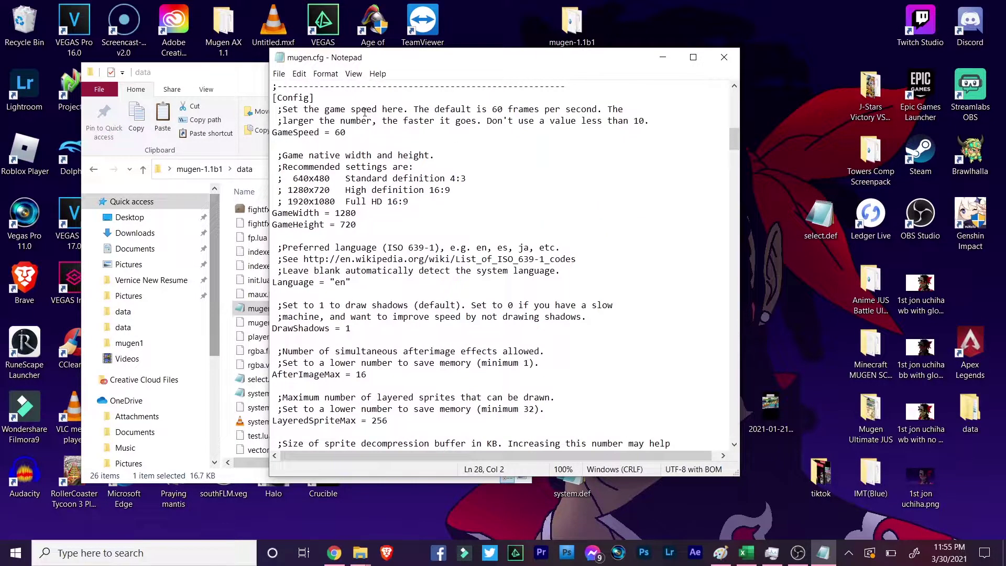
pyautogui.moveTo(334, 94); pyautogui.dragTo(274, 99)
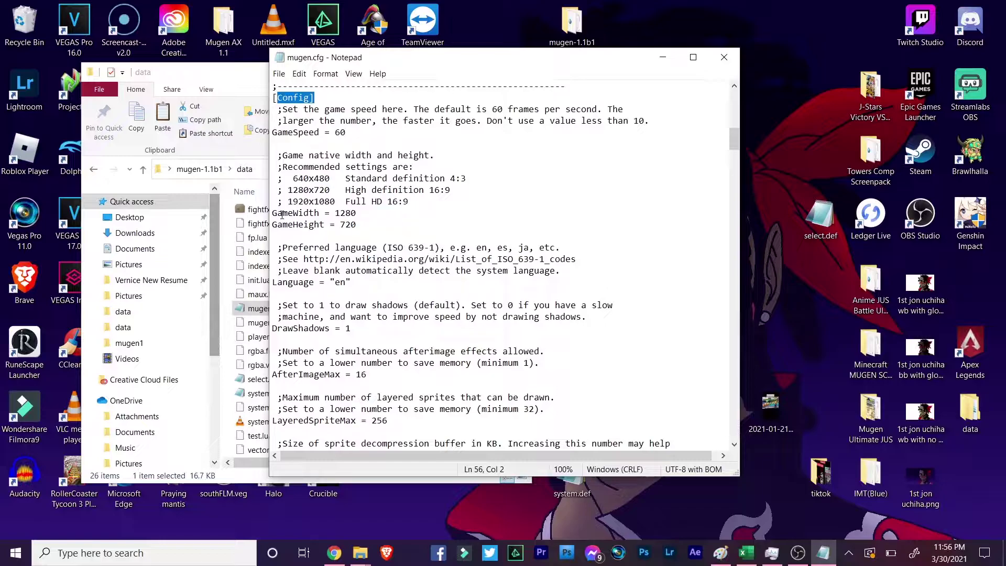
# Step: Review the GameWidth 1280 and GameHeight 720 values and the recommended resolutions, then close Notepad
pyautogui.moveTo(315, 213); pyautogui.dragTo(329, 224)
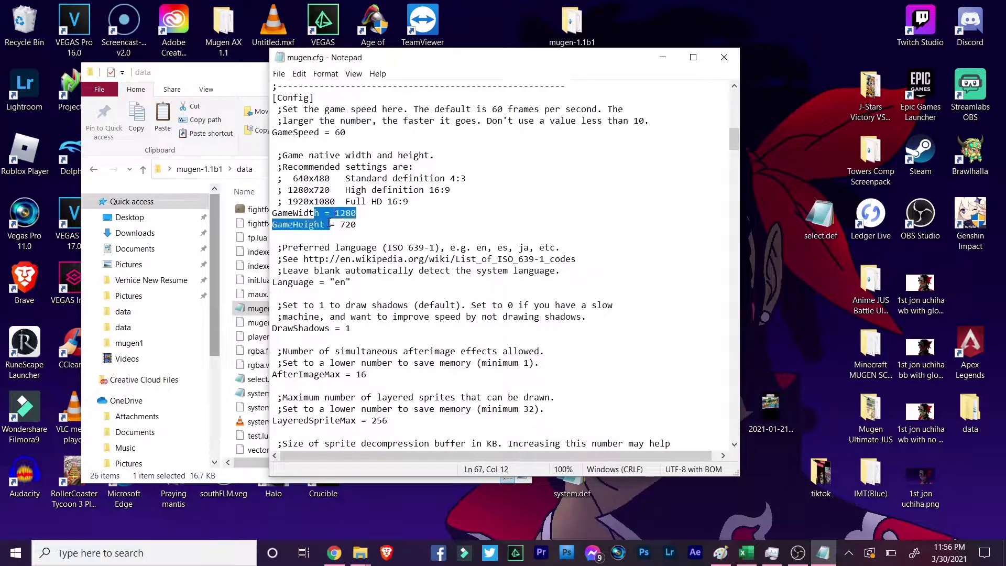
pyautogui.click(361, 217)
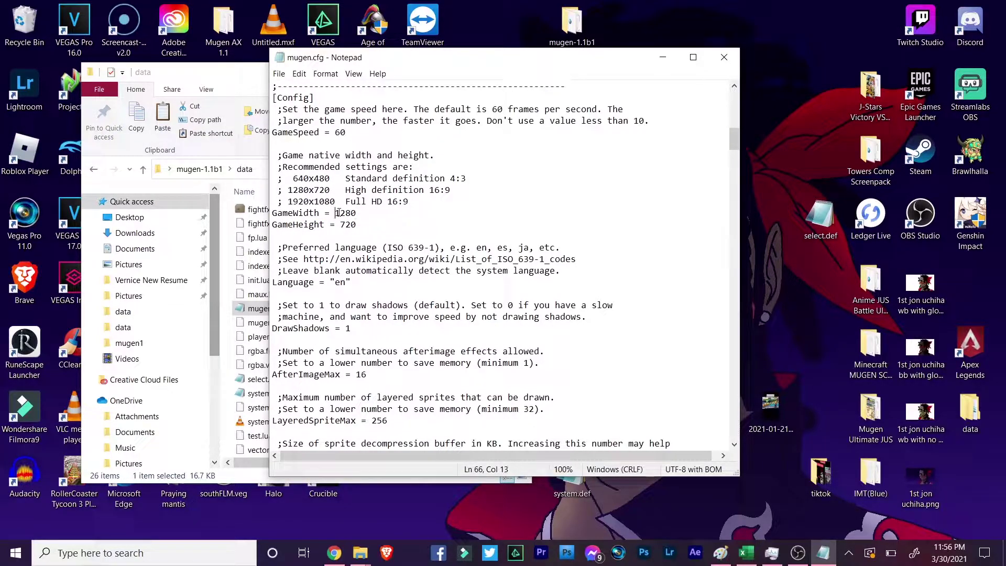
pyautogui.moveTo(360, 215); pyautogui.dragTo(366, 221)
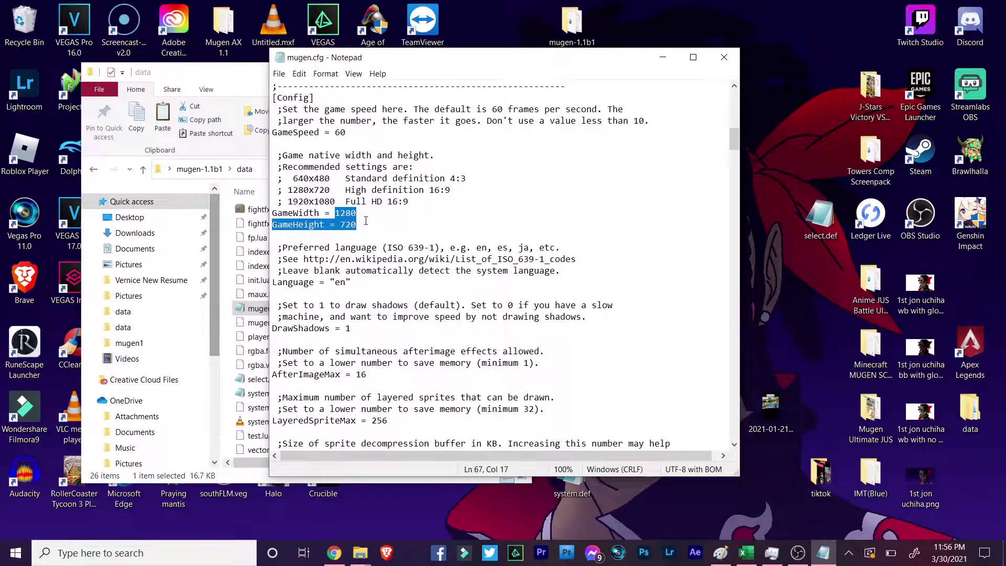
pyautogui.click(354, 214)
pyautogui.moveTo(296, 175); pyautogui.dragTo(323, 192)
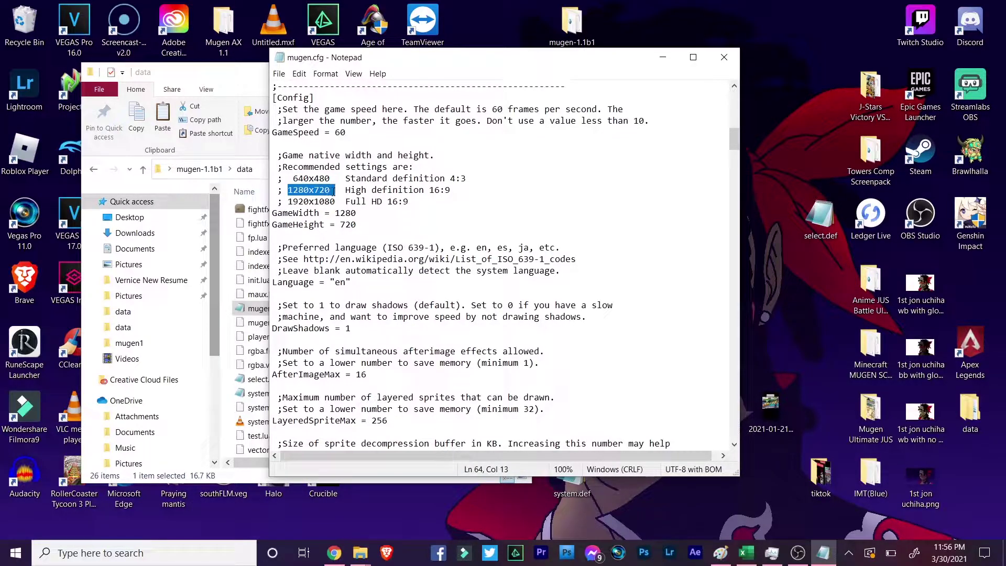
pyautogui.click(730, 59)
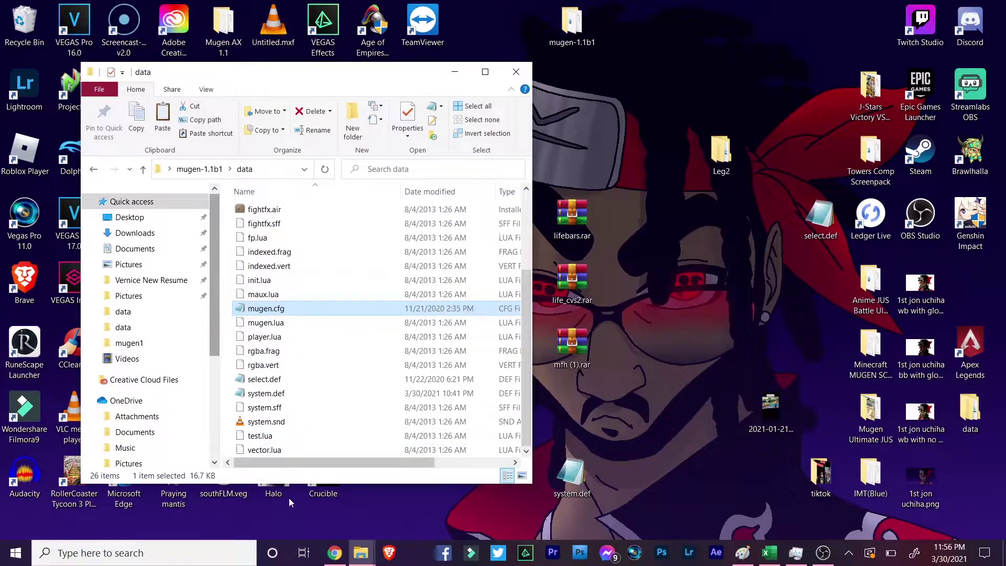
# Step: Switch to Chrome and open Mugen Archive's Downloads section
pyautogui.click(334, 553)
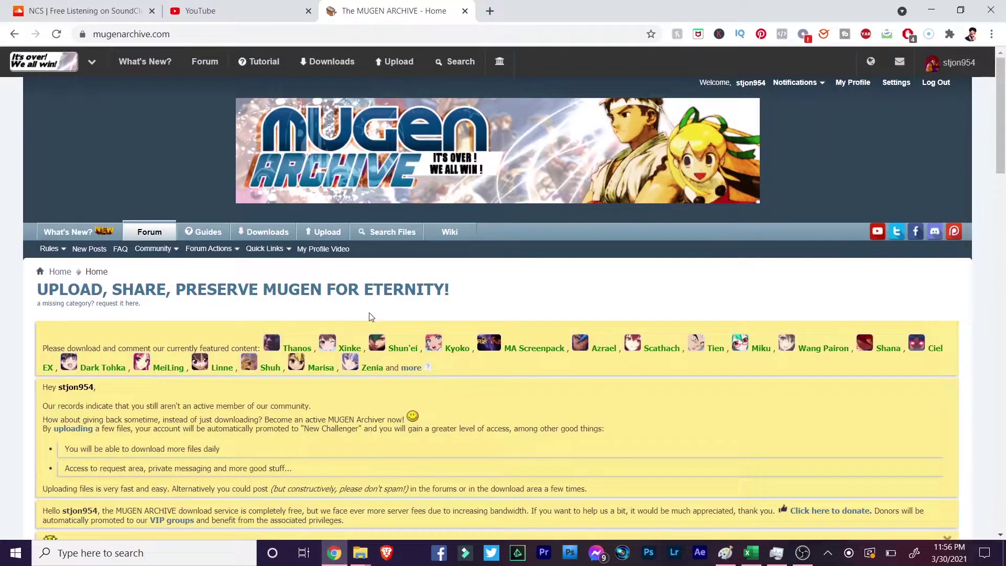
pyautogui.scroll(-8, 436, 258)
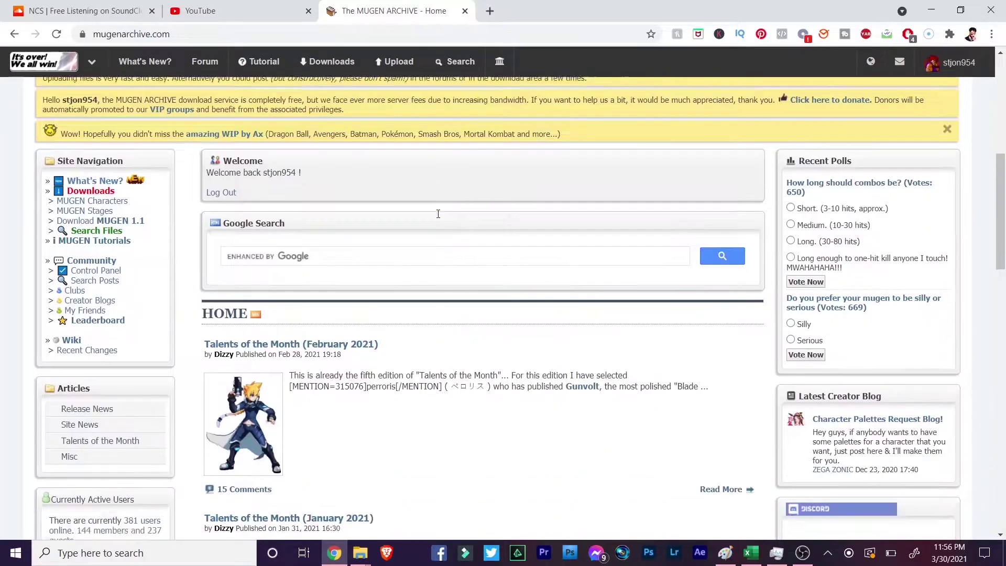
pyautogui.scroll(9, 438, 214)
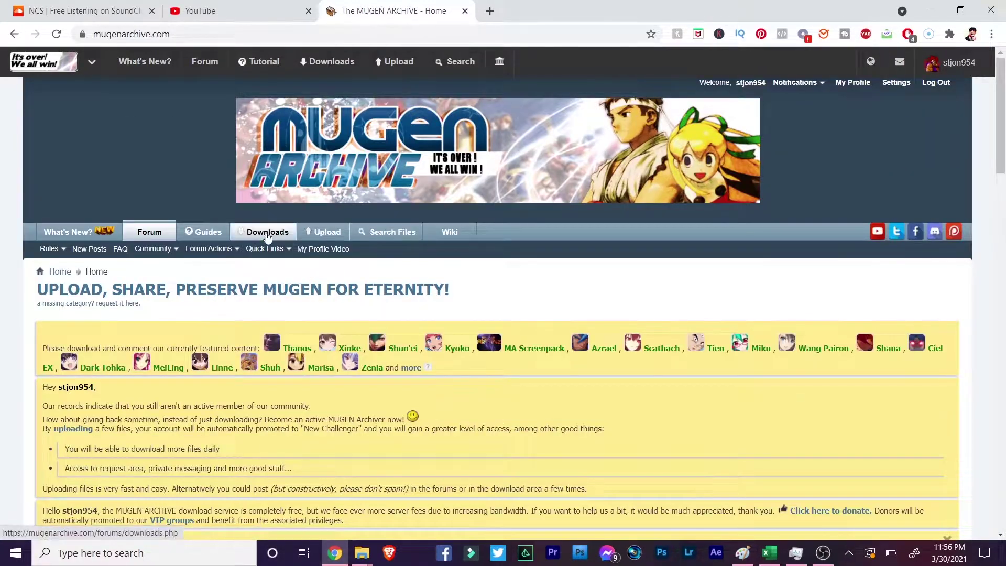
pyautogui.click(265, 232)
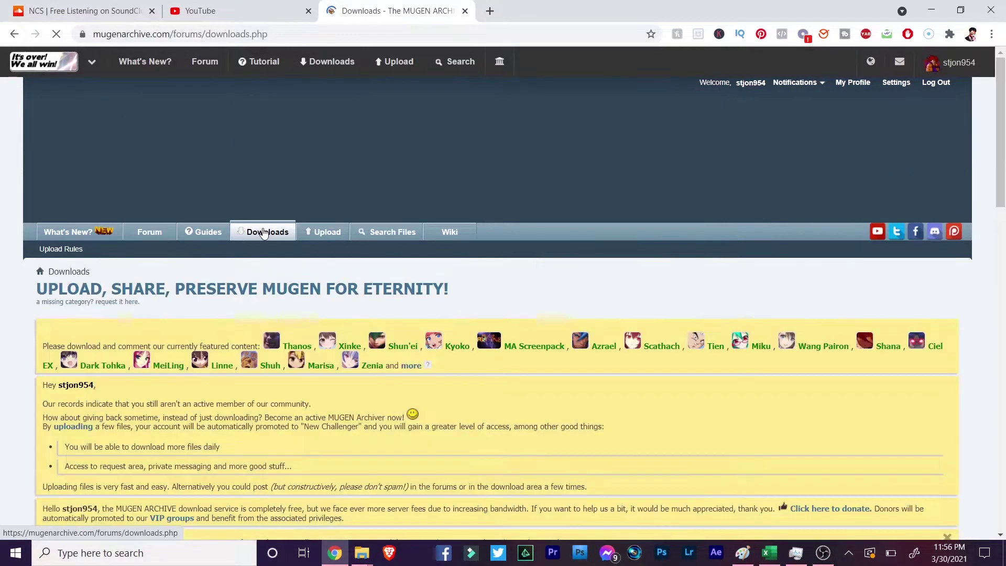
# Step: Scroll to Add-ons and open the Lifebars category
pyautogui.scroll(-8, 314, 236)
pyautogui.scroll(-9, 318, 231)
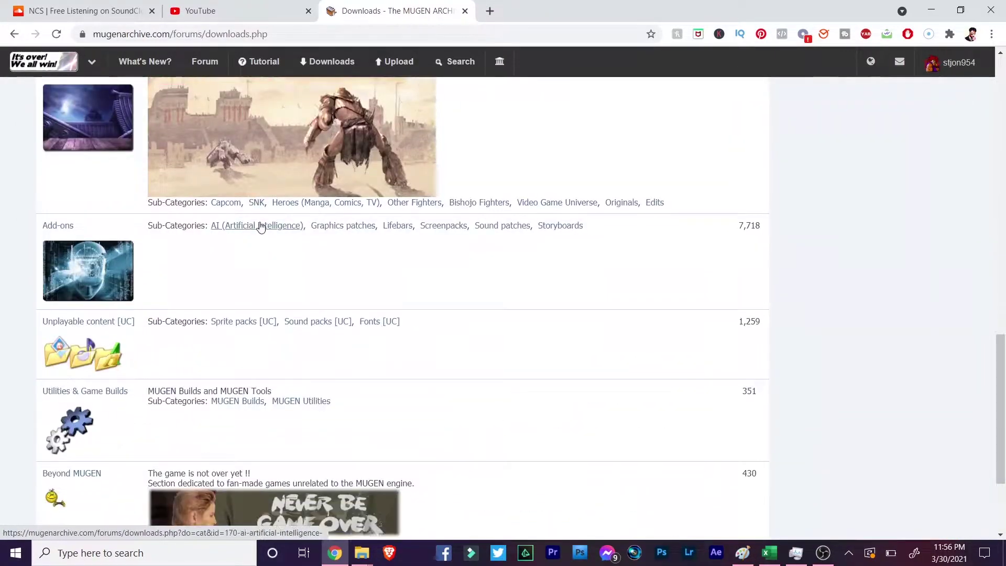
pyautogui.scroll(-1, 257, 213)
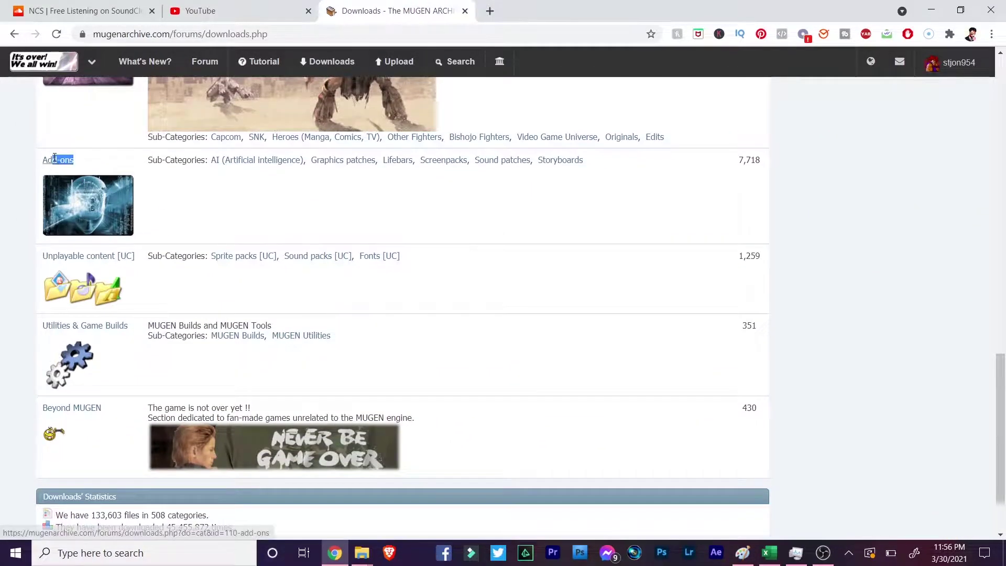
pyautogui.moveTo(53, 160); pyautogui.dragTo(111, 169)
pyautogui.click(395, 163)
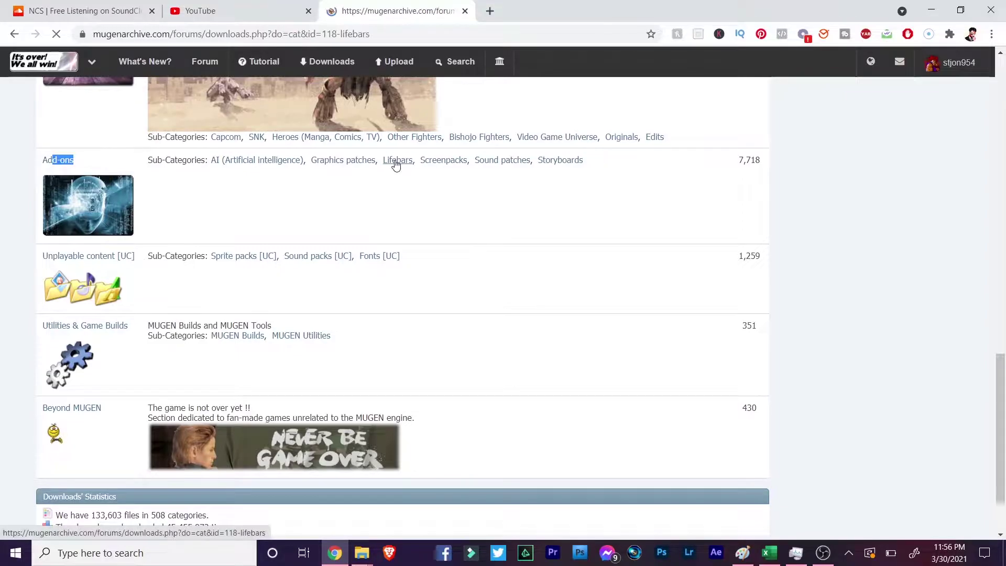
# Step: Browse the Lifebars list and open the [1280x720] Viewtiful Joe lifebar's file page
pyautogui.scroll(-8, 409, 157)
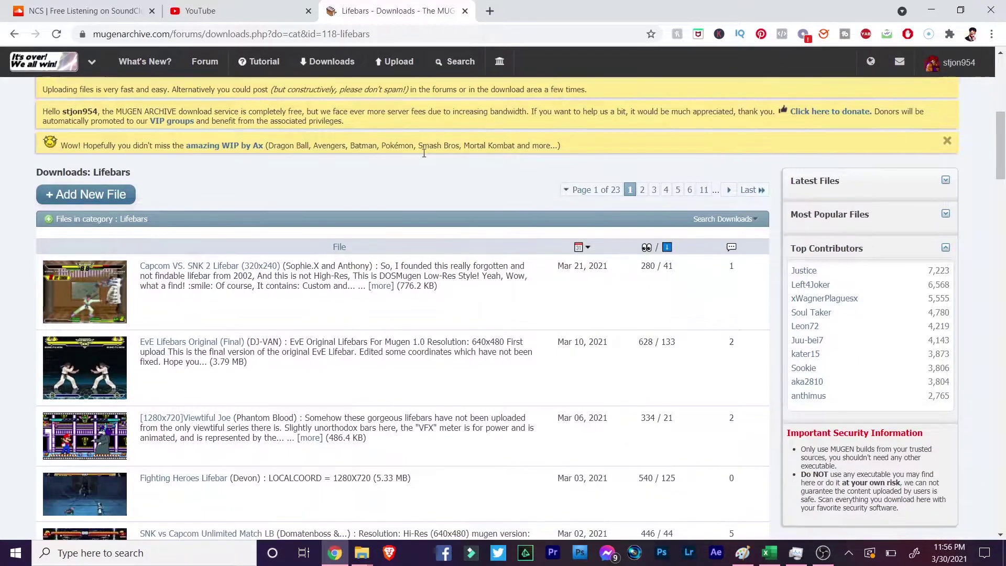
pyautogui.scroll(-6, 424, 153)
pyautogui.scroll(-3, 422, 153)
pyautogui.scroll(4, 422, 152)
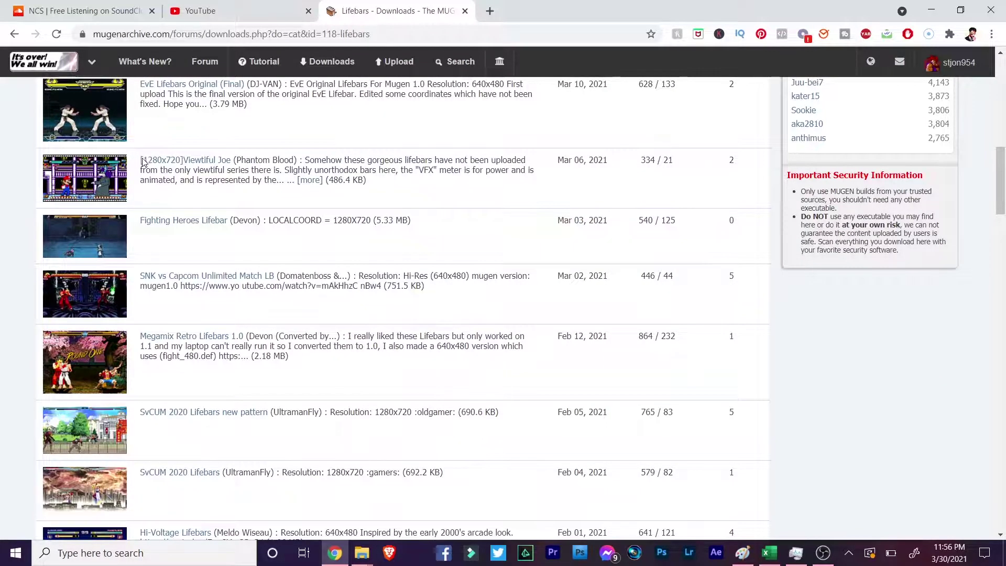
pyautogui.moveTo(142, 160); pyautogui.dragTo(219, 160)
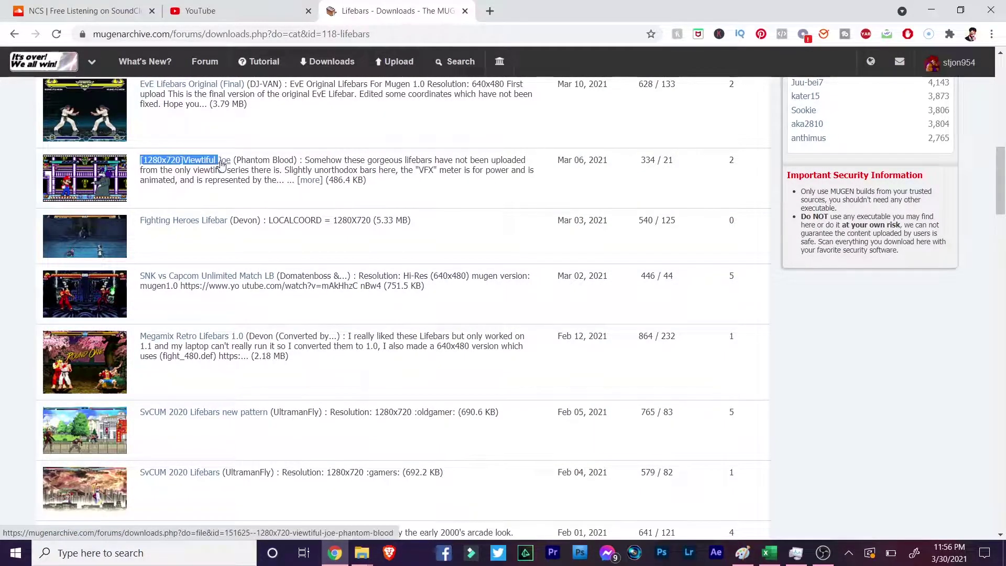
pyautogui.scroll(2, 219, 160)
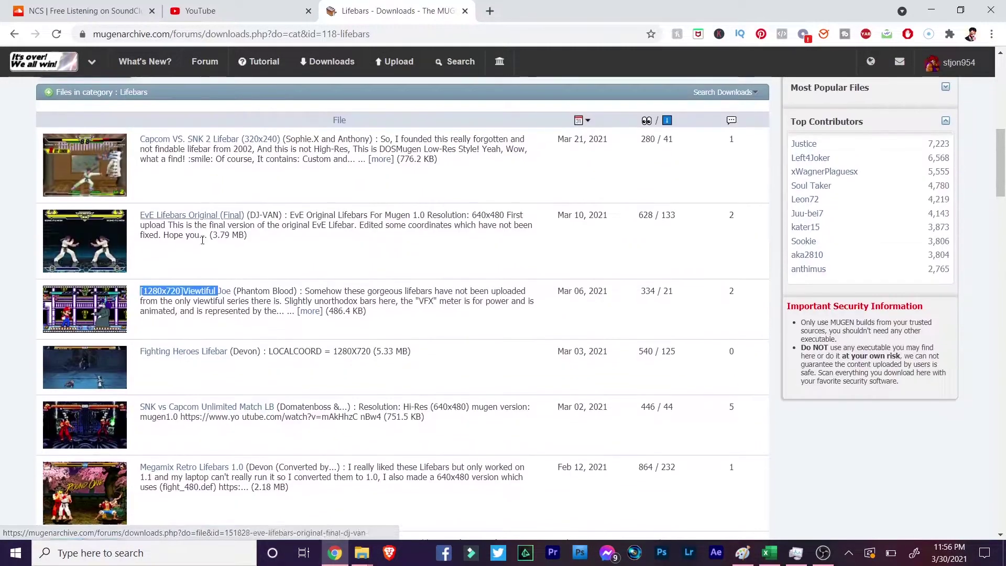
pyautogui.click(206, 292)
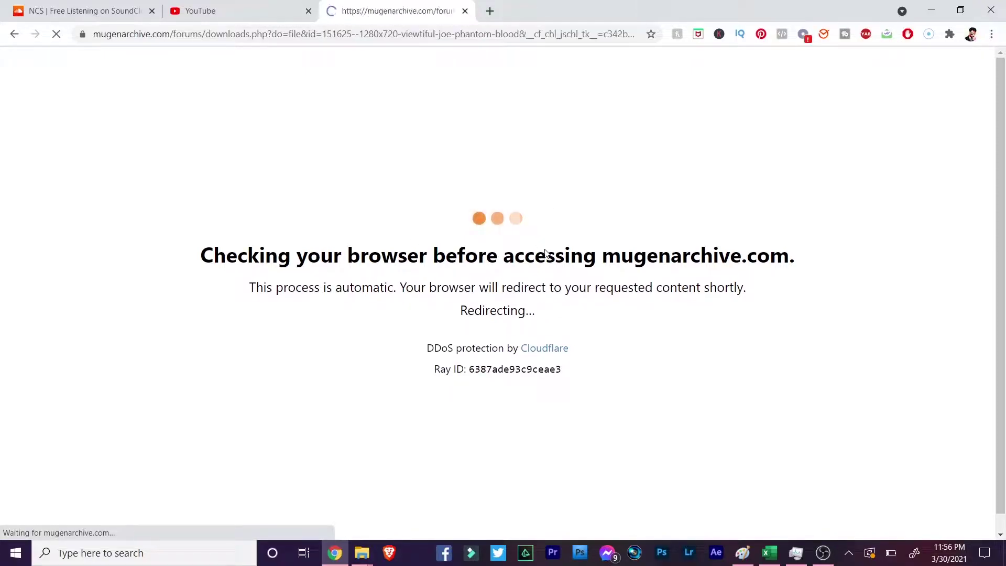
# Step: View the enlarged lifebar screenshot, close it, and return to the Lifebars list
pyautogui.scroll(-9, 537, 267)
pyautogui.scroll(-2, 533, 266)
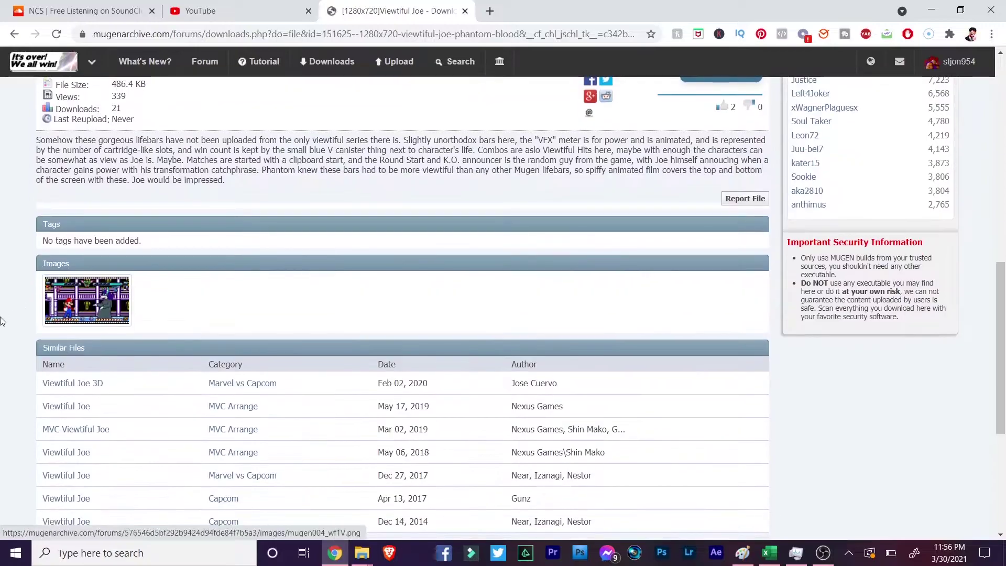
pyautogui.click(60, 315)
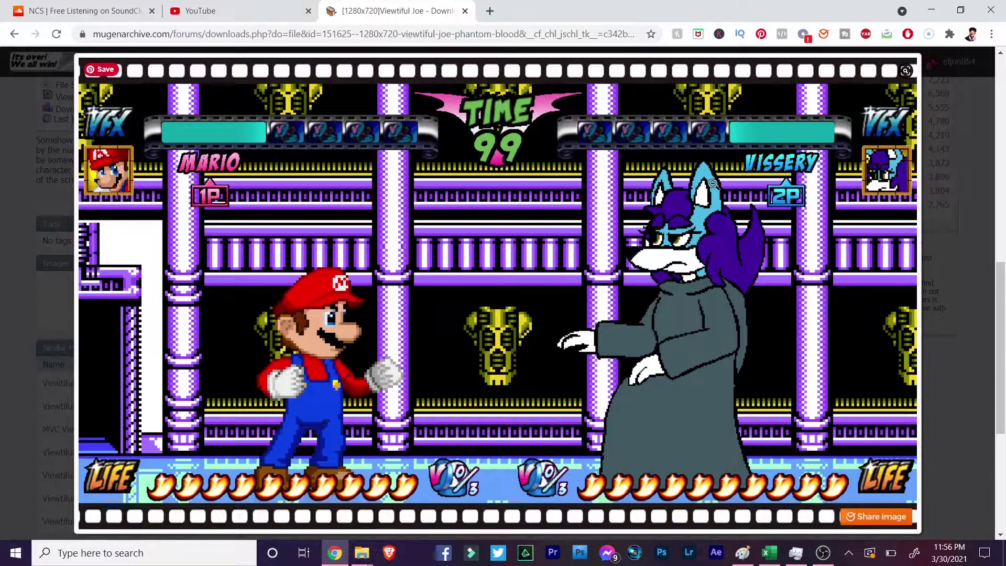
pyautogui.click(12, 215)
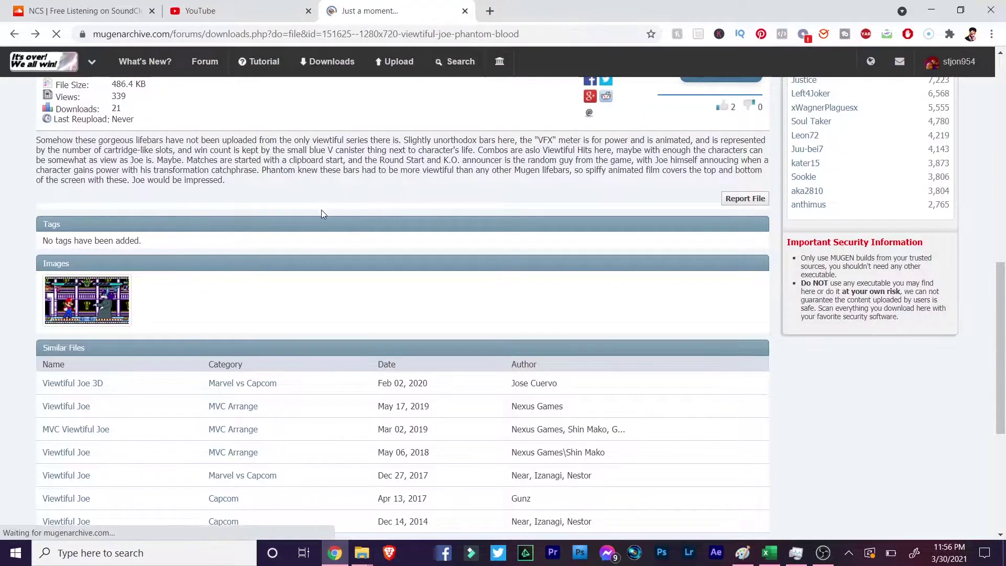
pyautogui.scroll(-7, 313, 204)
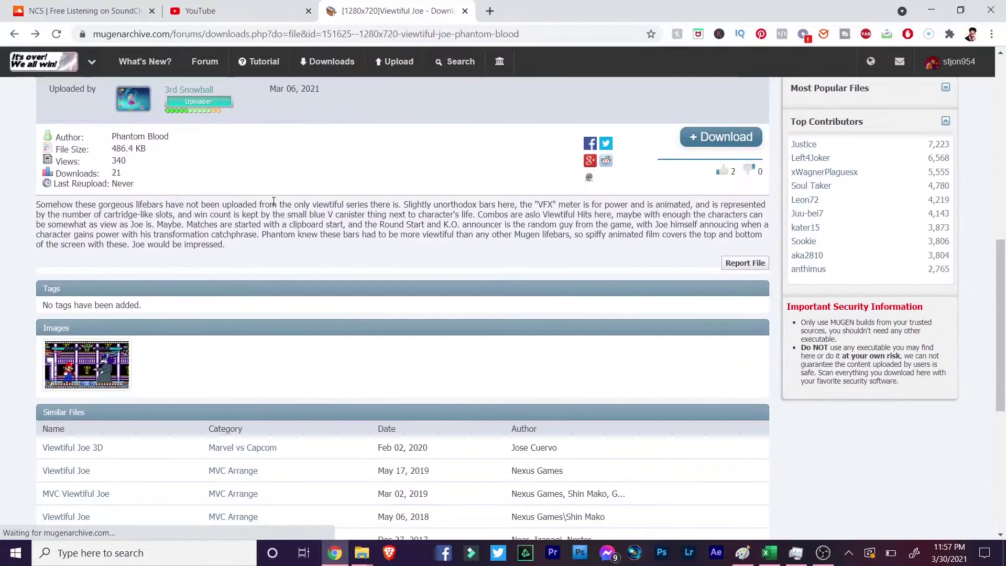
pyautogui.hotkey('alt', 'Left')
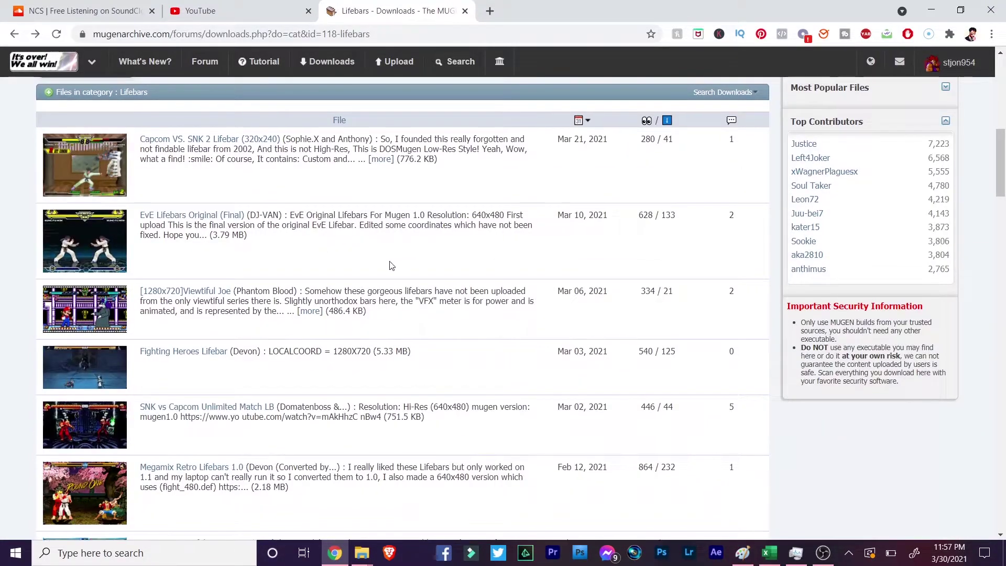
pyautogui.moveTo(466, 215); pyautogui.dragTo(507, 212)
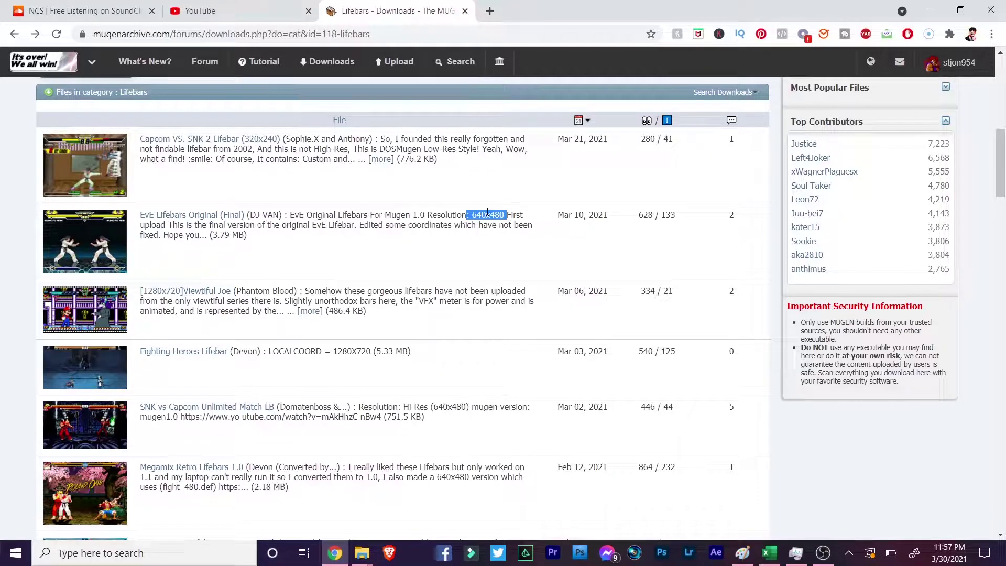
pyautogui.scroll(-7, 267, 158)
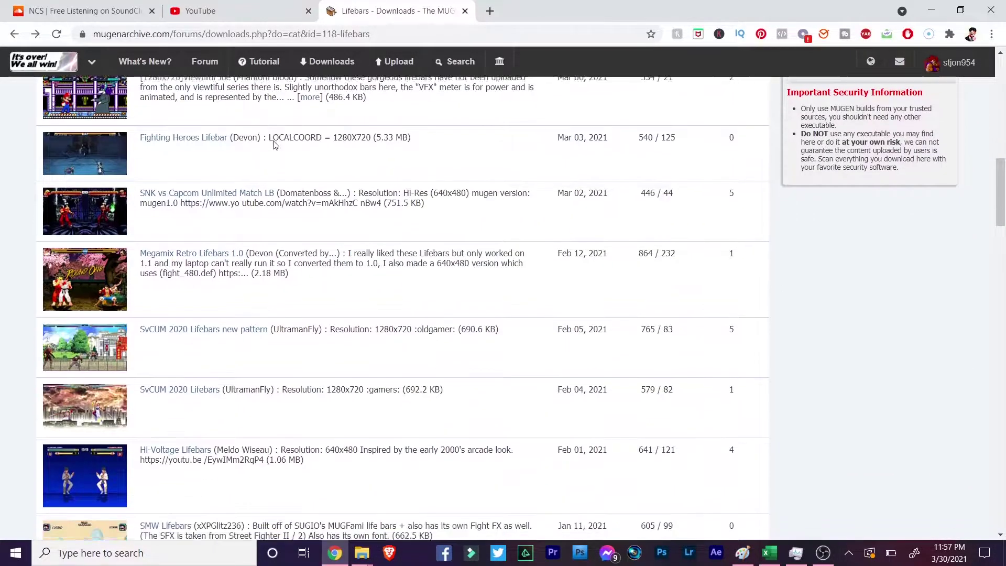
pyautogui.scroll(7, 267, 147)
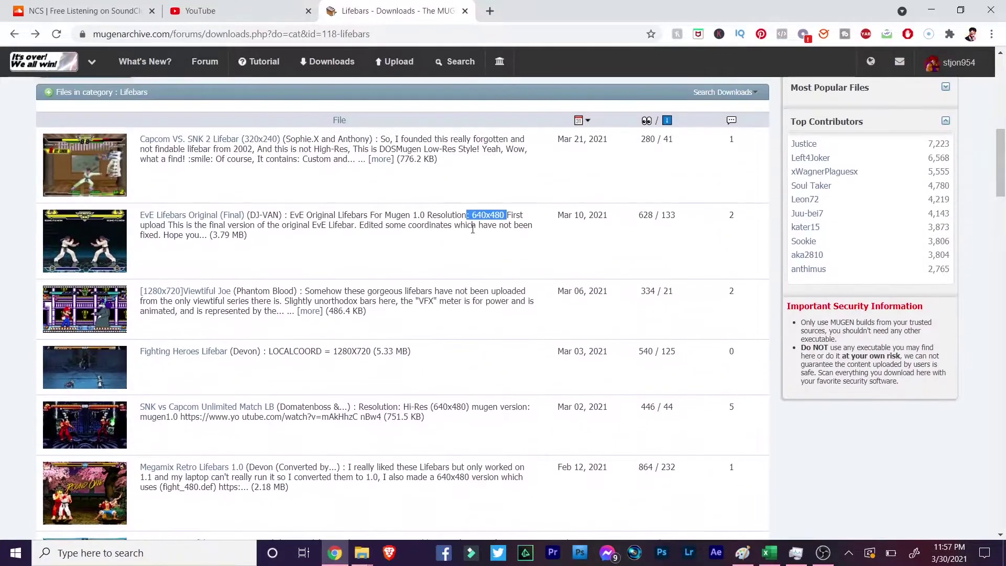
pyautogui.click(480, 221)
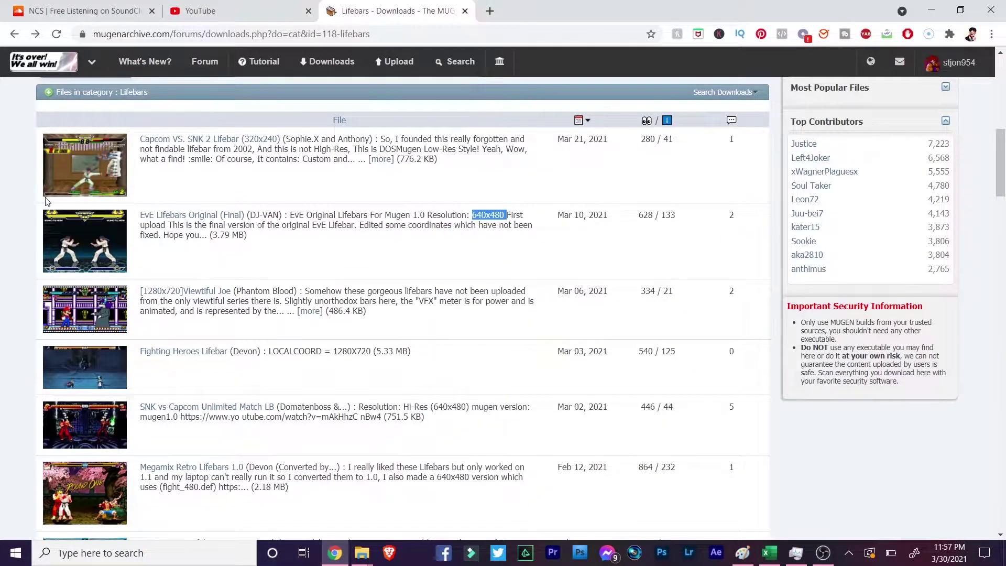
pyautogui.scroll(-8, 46, 202)
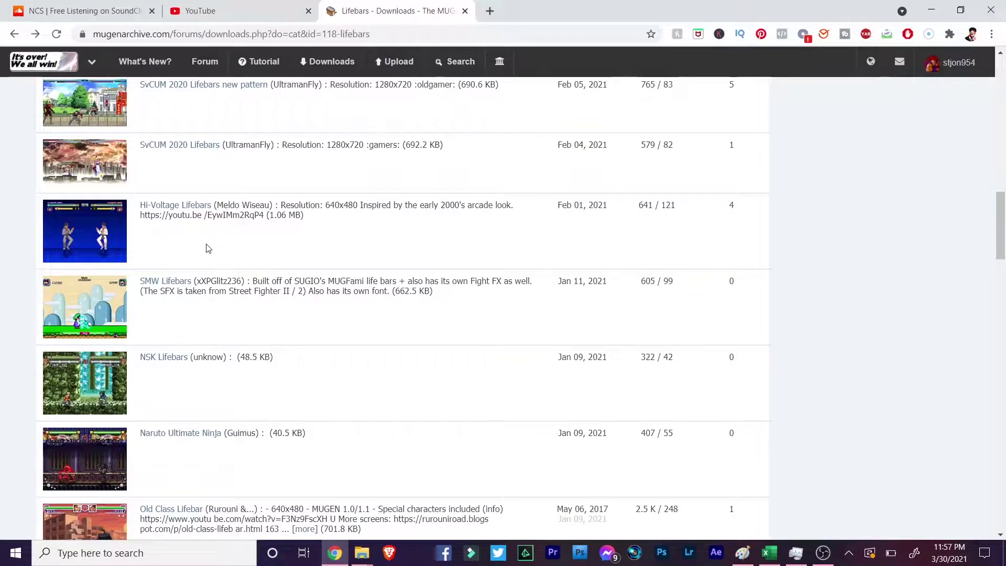
pyautogui.scroll(8, 157, 246)
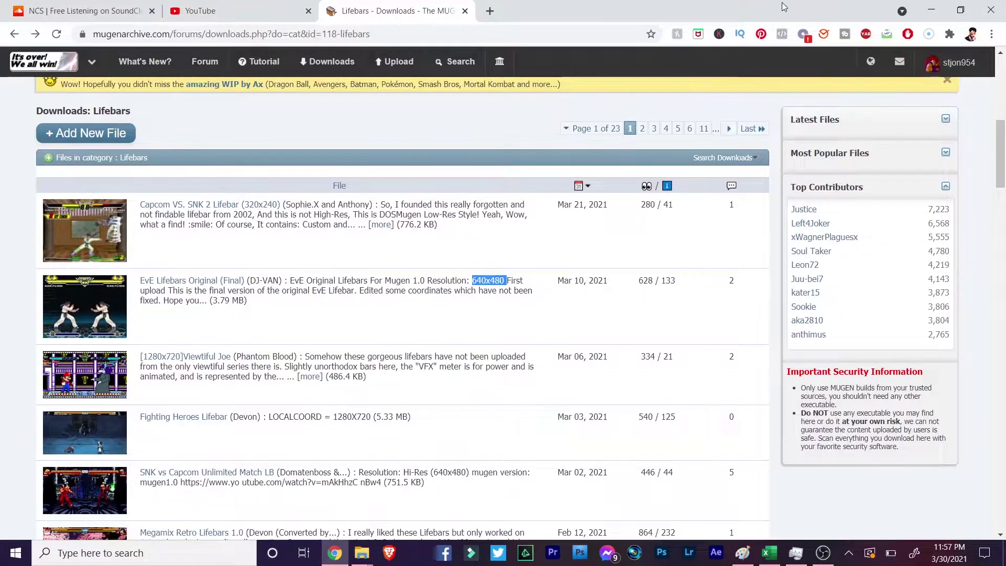
# Step: Minimize Chrome and bring Explorer up to mugen-1.1b1, beside the desktop's lifebars.rar
pyautogui.click(931, 10)
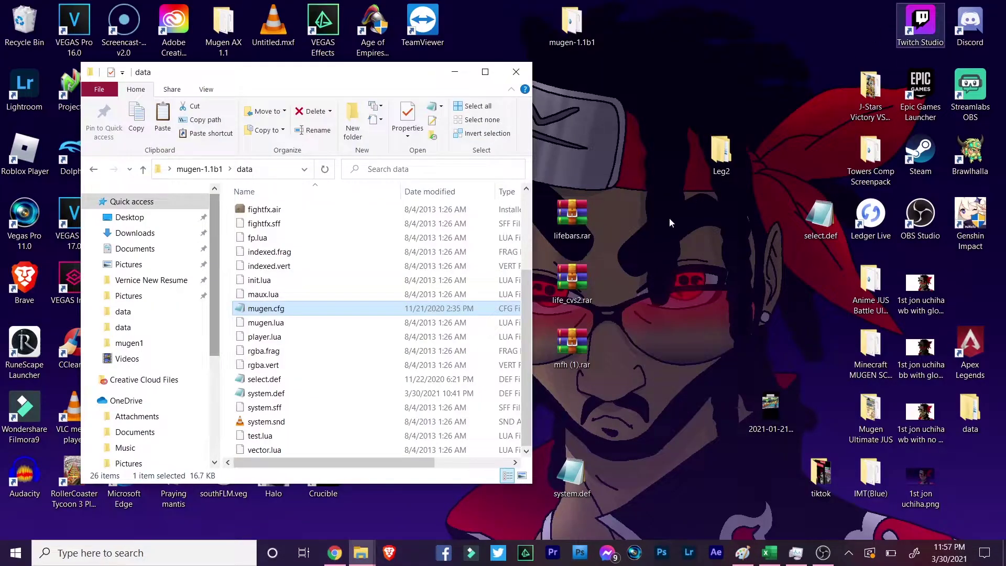
pyautogui.moveTo(563, 134); pyautogui.dragTo(564, 351)
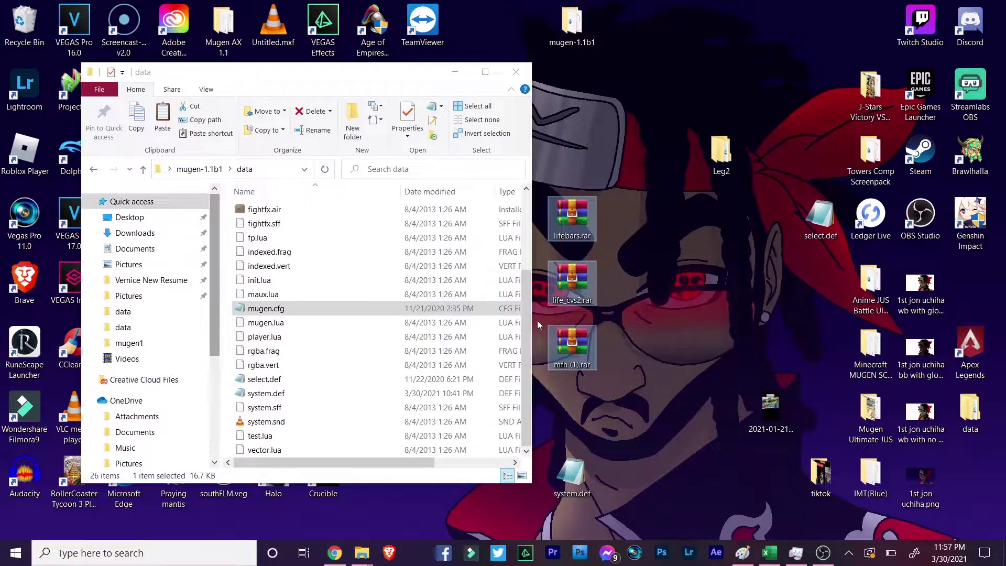
pyautogui.moveTo(405, 74); pyautogui.dragTo(361, 45)
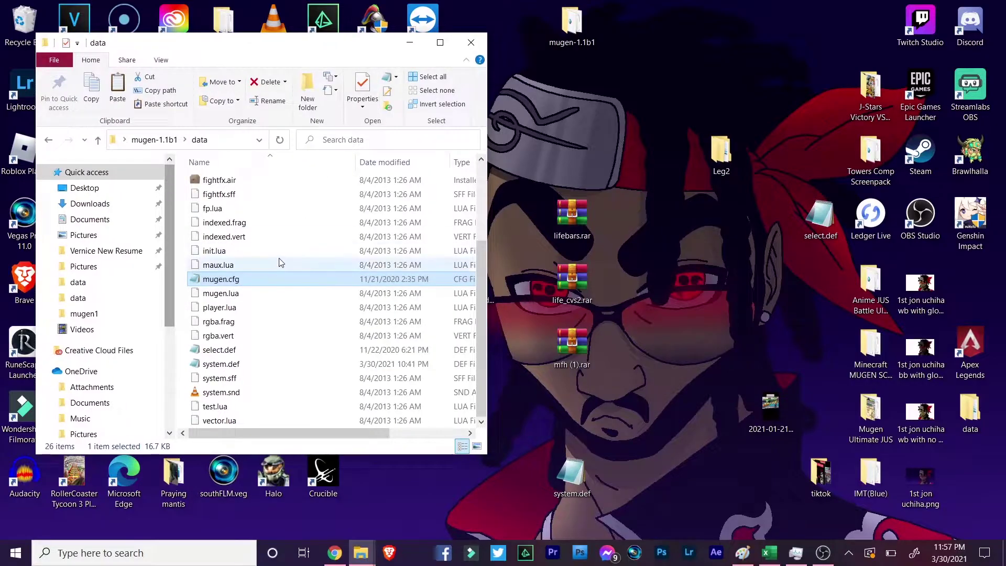
pyautogui.scroll(3, 279, 262)
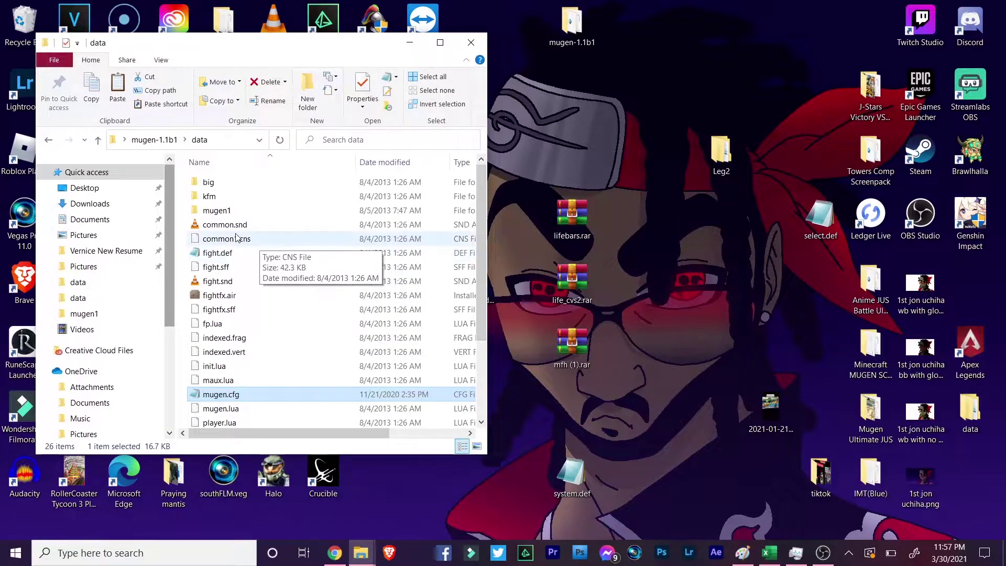
pyautogui.hotkey('alt', 'Left')
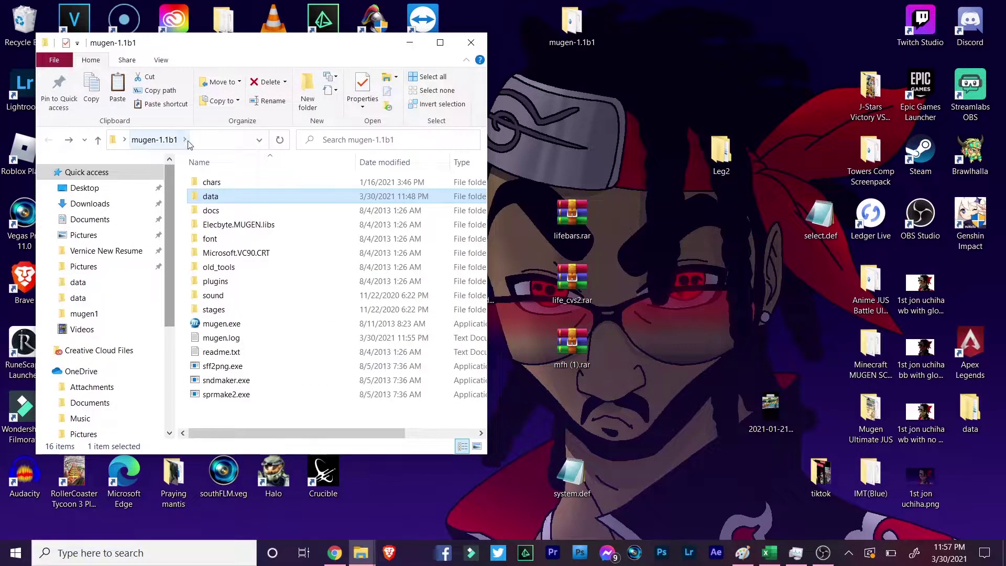
pyautogui.moveTo(182, 172)
pyautogui.mouseDown()
pyautogui.moveTo(314, 412)
pyautogui.moveTo(178, 185)
pyautogui.mouseUp()
pyautogui.click(579, 219)
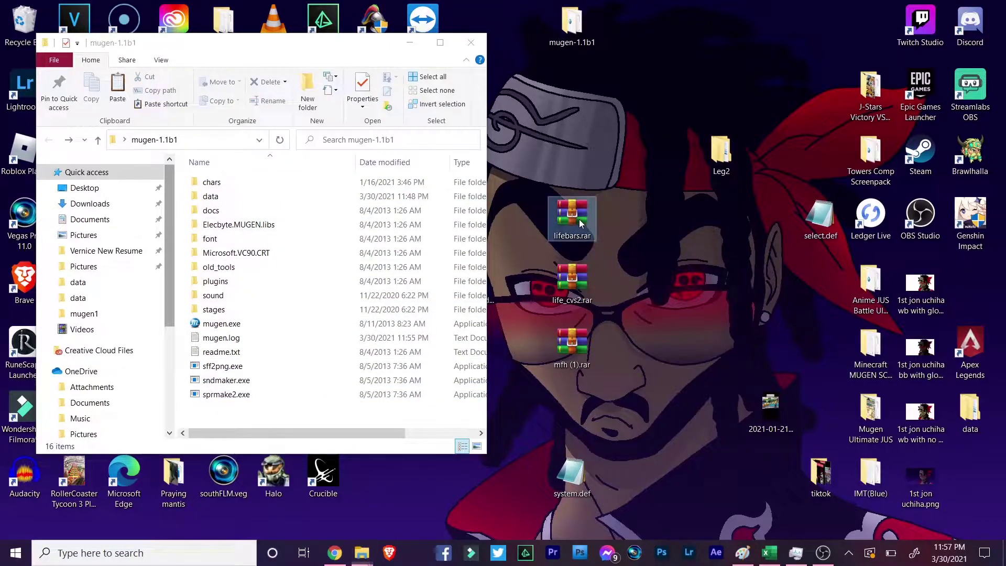
# Step: Open lifebars.rar in WinRAR and drag its lifebars folder into mugen-1.1b1's data folder
pyautogui.doubleClick(579, 219)
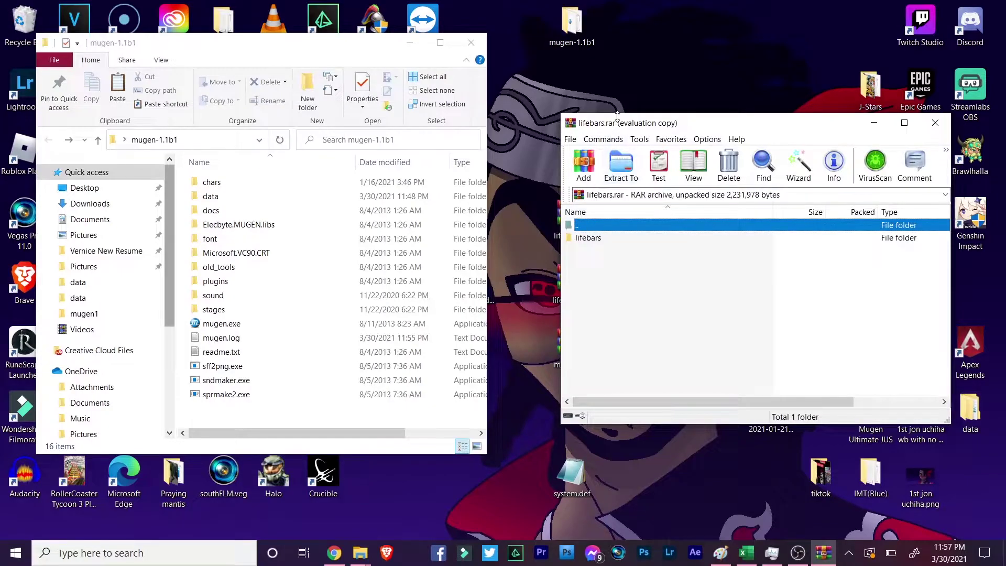
pyautogui.click(821, 278)
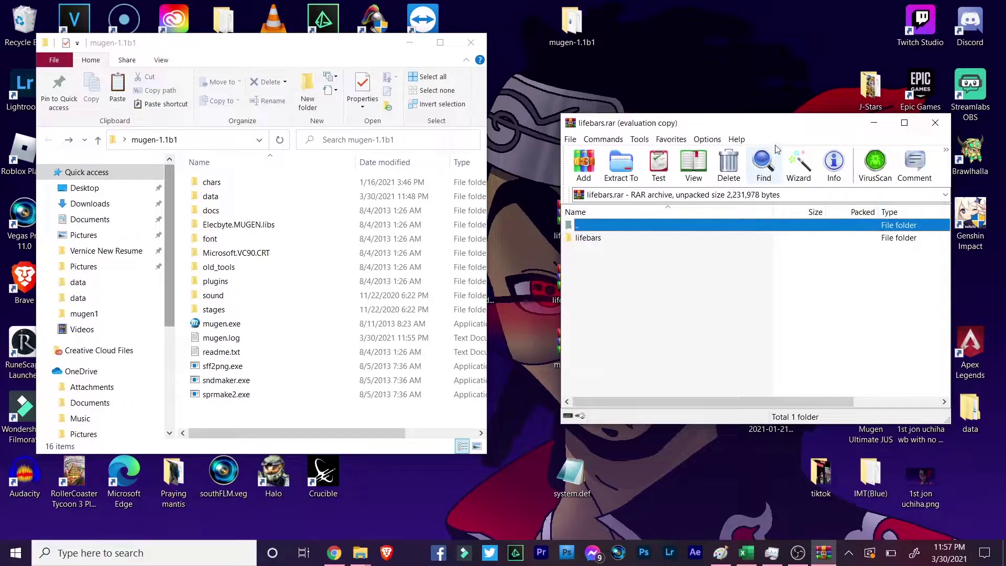
pyautogui.moveTo(765, 129); pyautogui.dragTo(722, 54)
pyautogui.moveTo(565, 165); pyautogui.dragTo(555, 197)
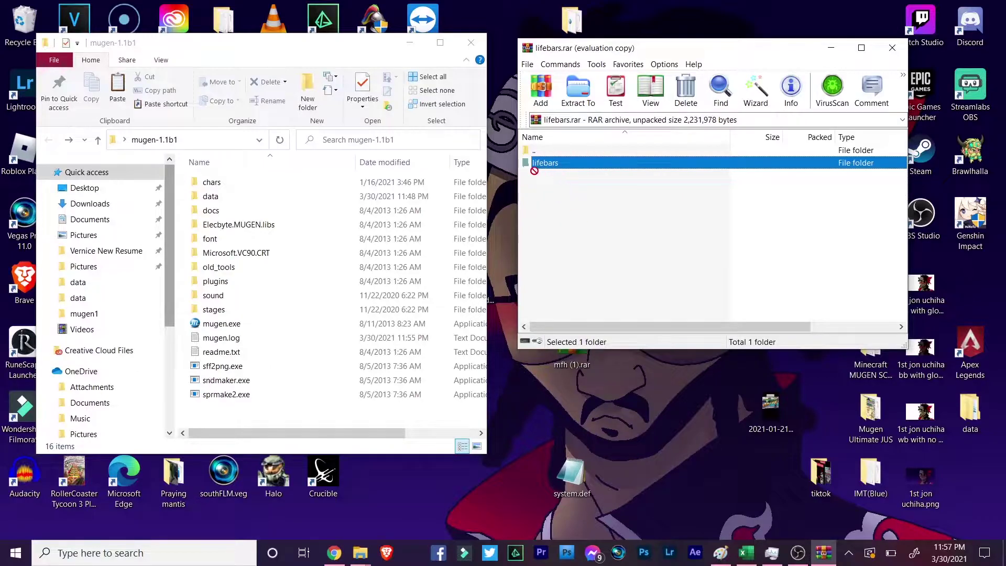
pyautogui.moveTo(578, 160); pyautogui.dragTo(223, 204)
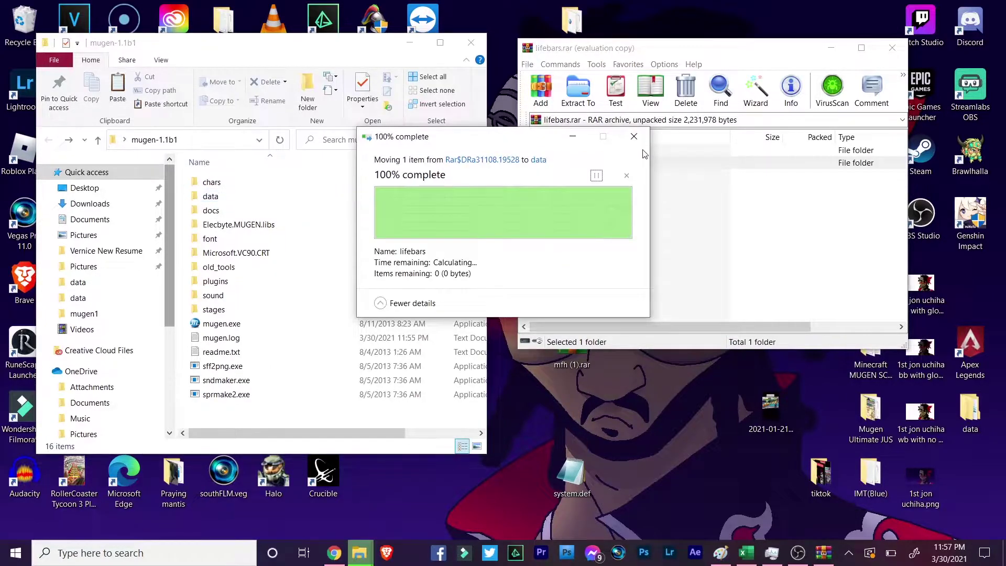
pyautogui.doubleClick(219, 197)
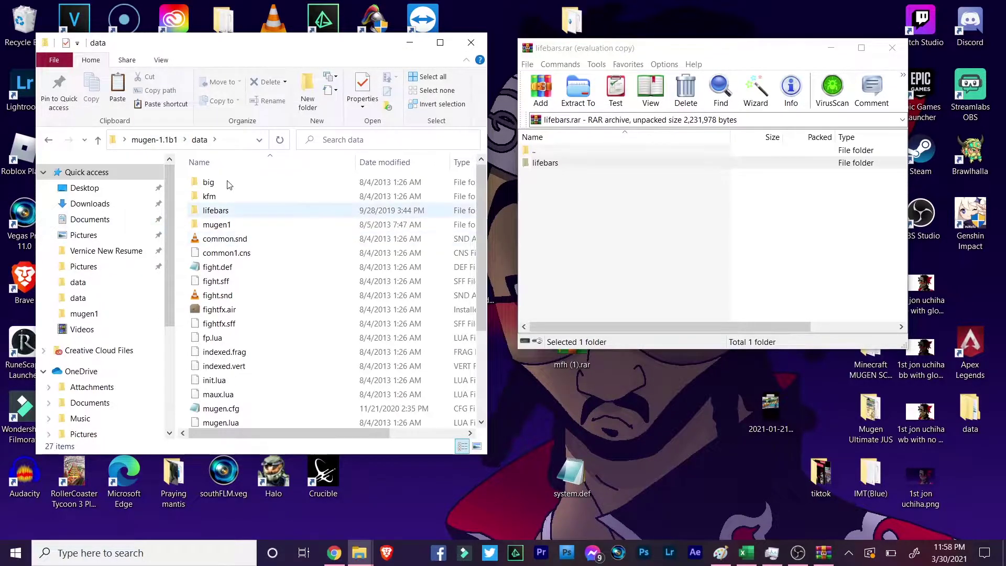
# Step: Close WinRAR and check the data folder's new lifebars folder and its system.def
pyautogui.click(892, 48)
pyautogui.moveTo(303, 47); pyautogui.dragTo(483, 46)
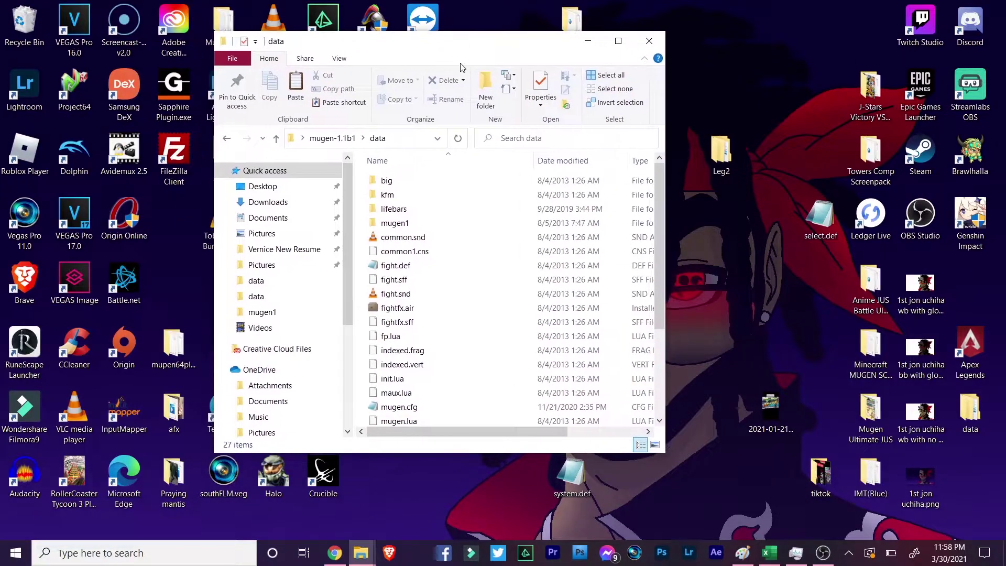
pyautogui.click(394, 210)
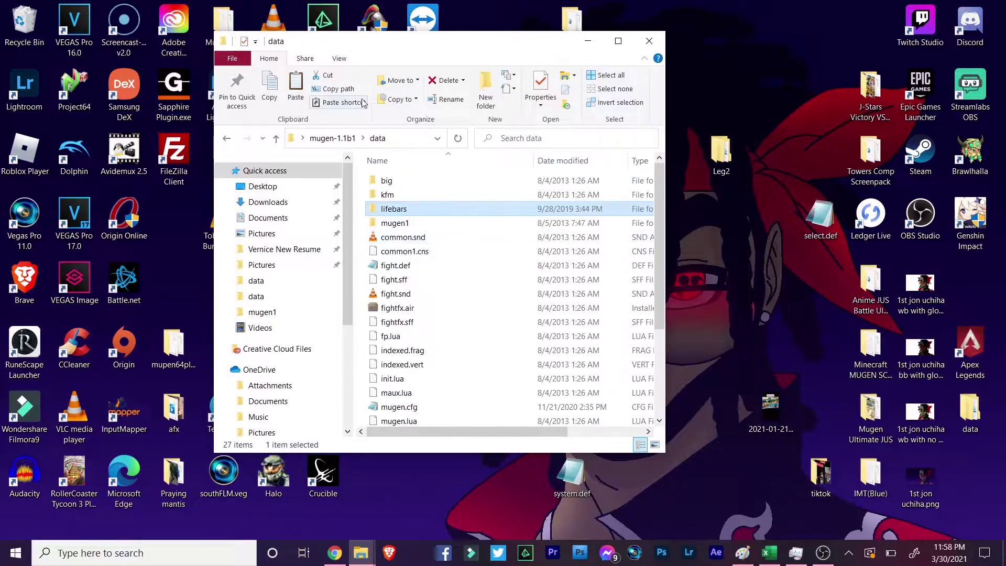
pyautogui.moveTo(375, 57); pyautogui.dragTo(265, 47)
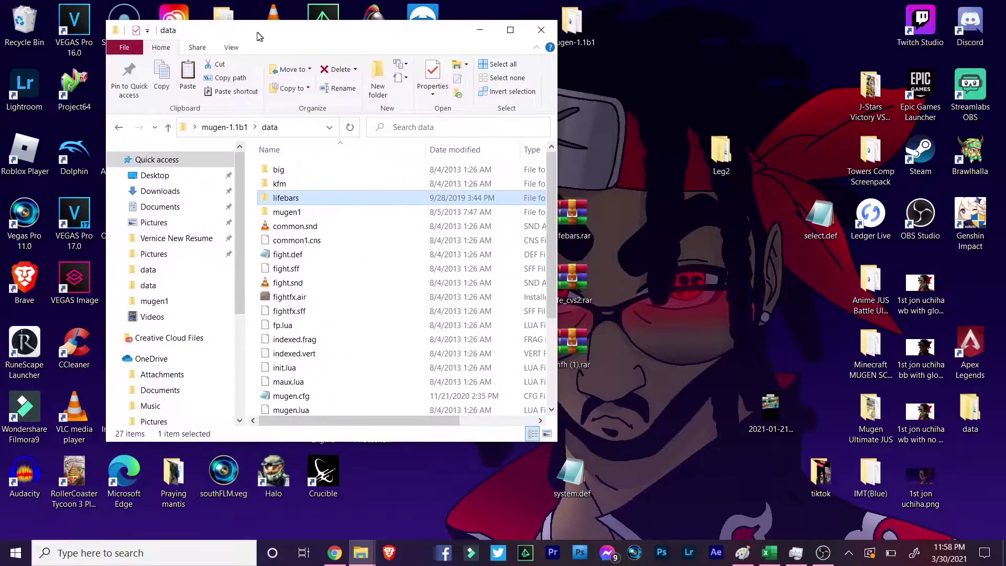
pyautogui.scroll(-3, 295, 223)
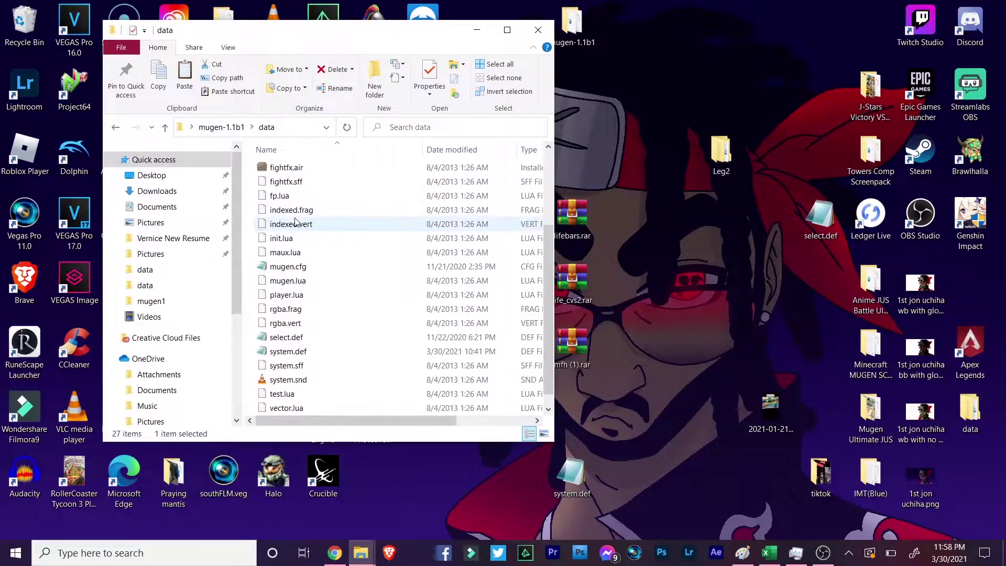
pyautogui.click(304, 352)
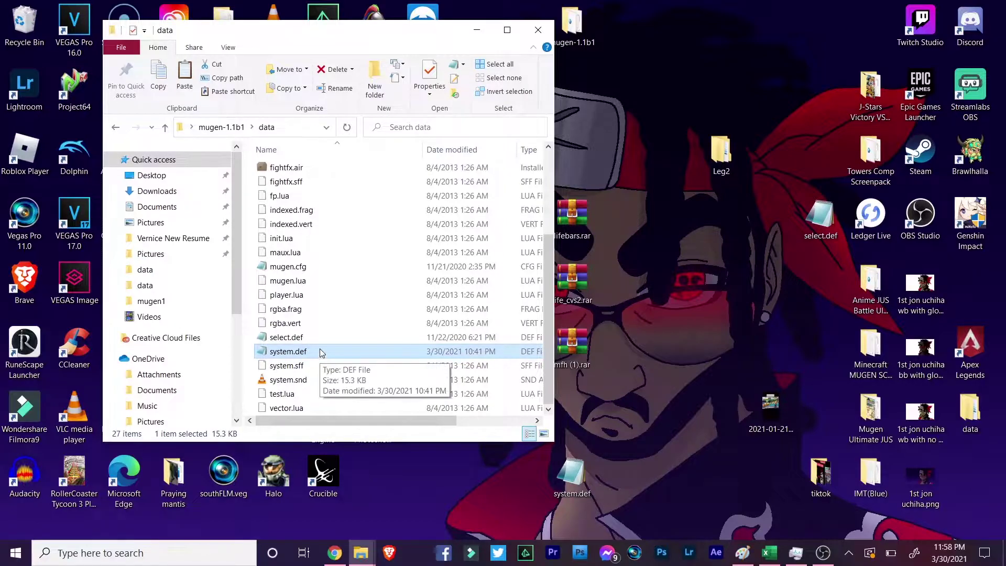
pyautogui.scroll(3, 317, 299)
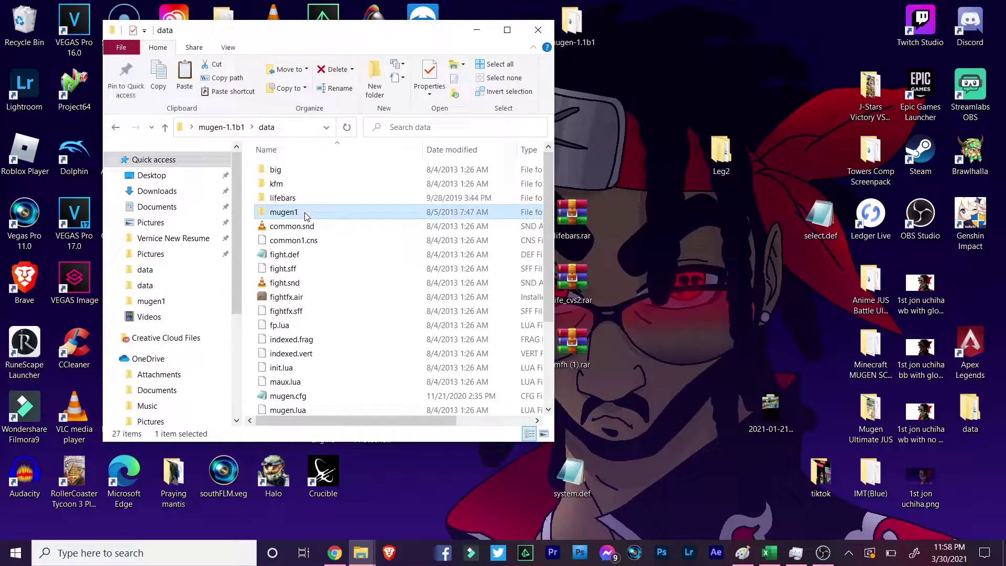
pyautogui.moveTo(294, 218)
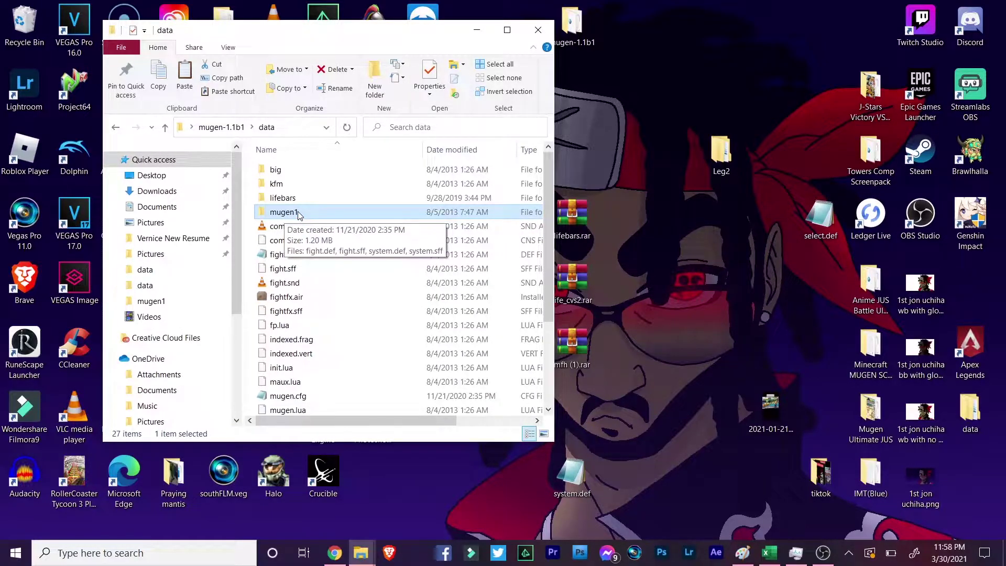
# Step: Compare data's system.def with mugen1's, then open mugen1's system.def in Notepad
pyautogui.doubleClick(297, 212)
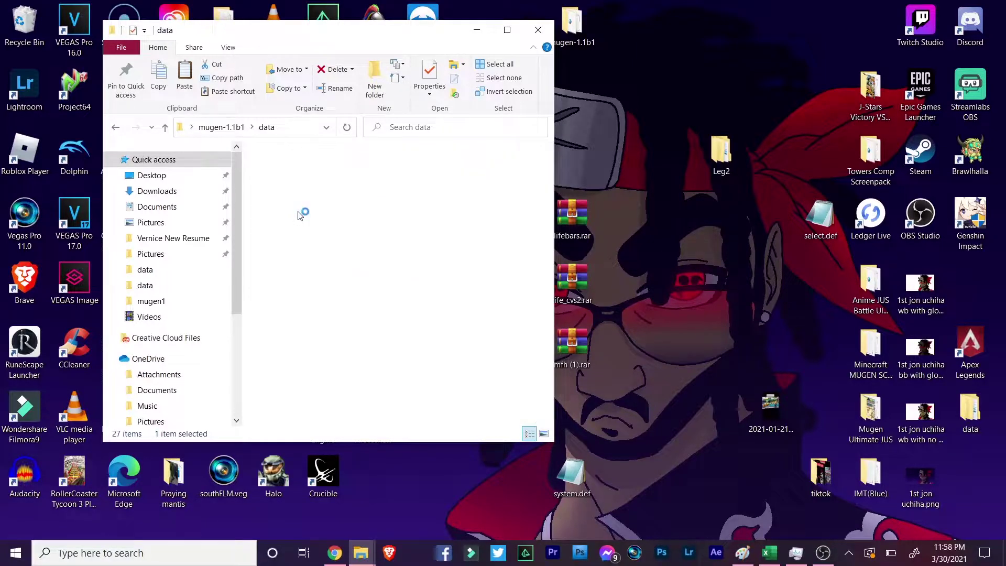
pyautogui.doubleClick(300, 199)
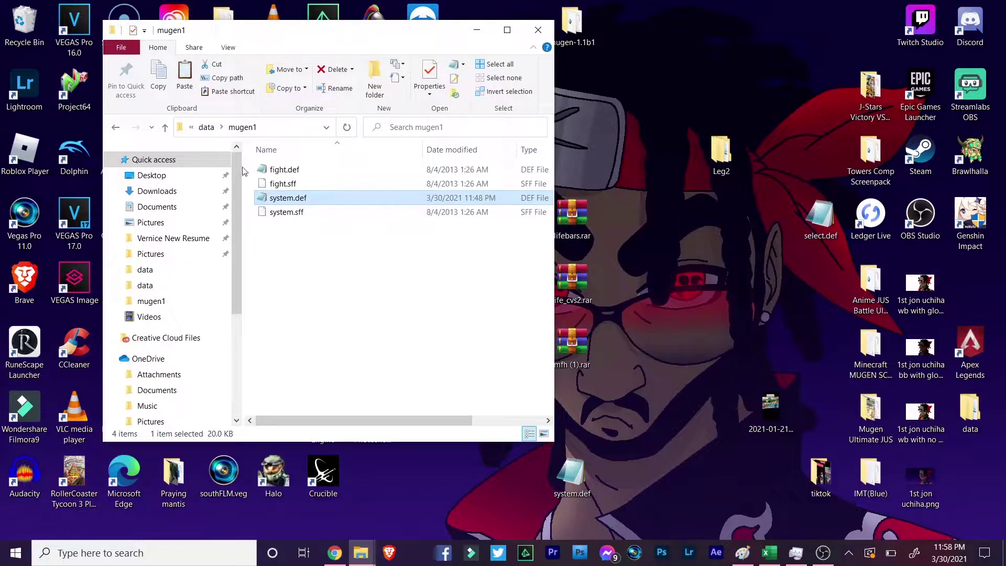
pyautogui.press('BackSpace')
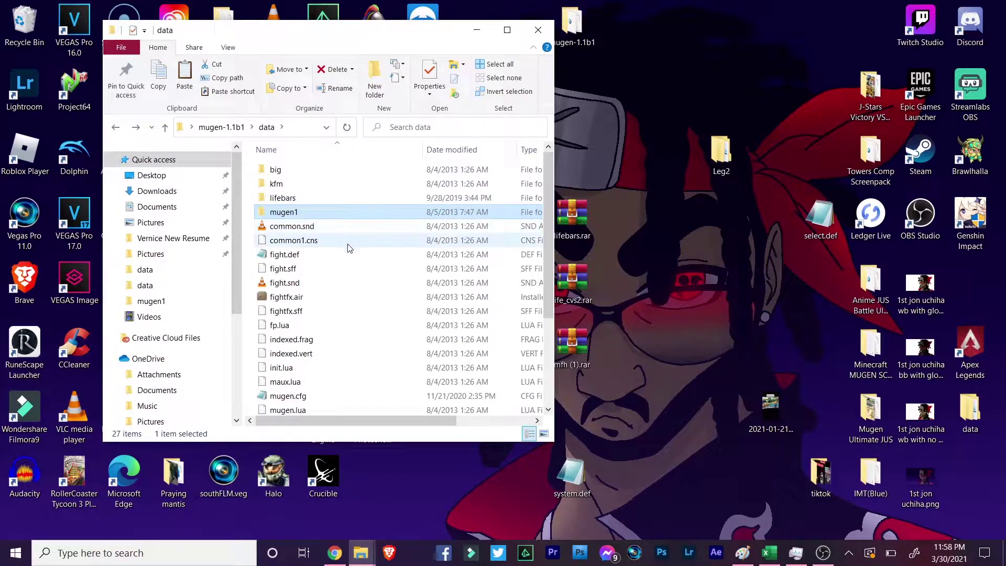
pyautogui.scroll(-3, 338, 265)
pyautogui.click(294, 355)
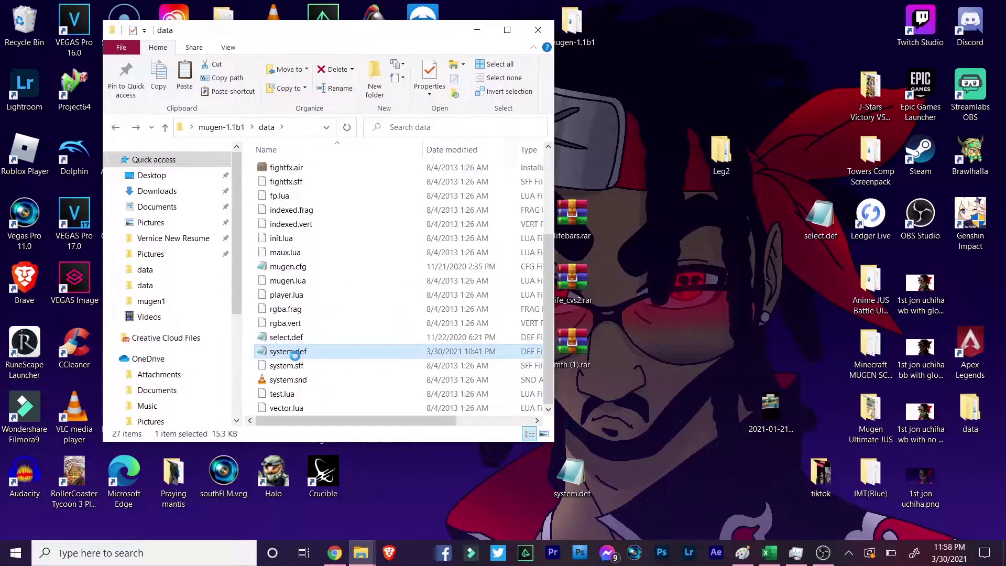
pyautogui.scroll(3, 309, 361)
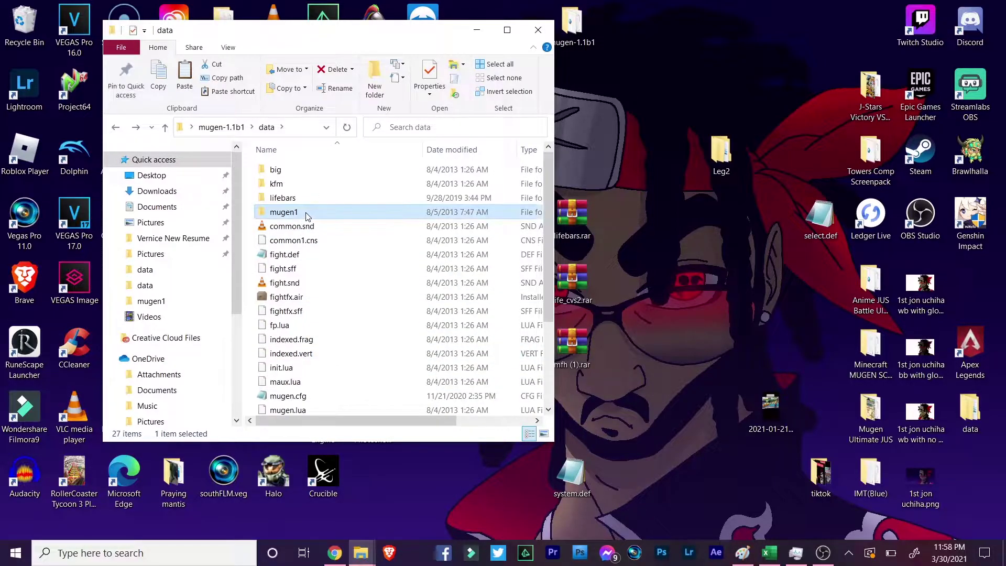
pyautogui.doubleClick(309, 213)
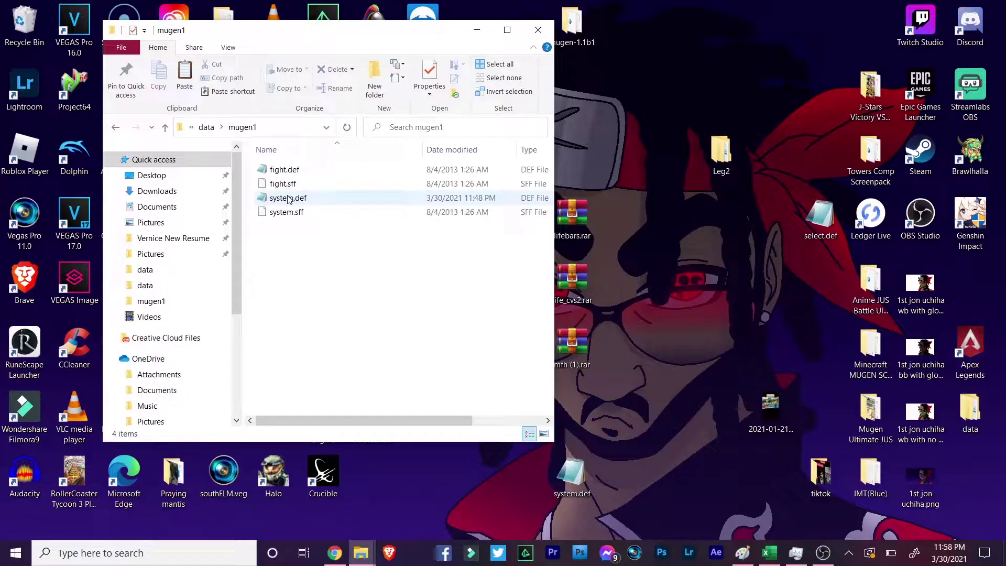
pyautogui.doubleClick(287, 198)
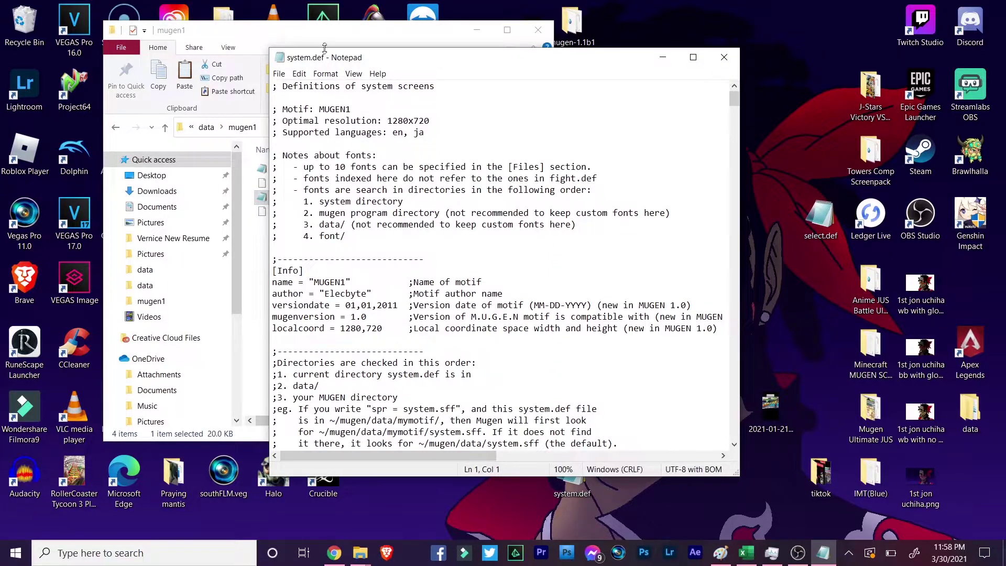
# Step: Scroll system.def down to its [Files] section
pyautogui.moveTo(340, 63); pyautogui.dragTo(360, 43)
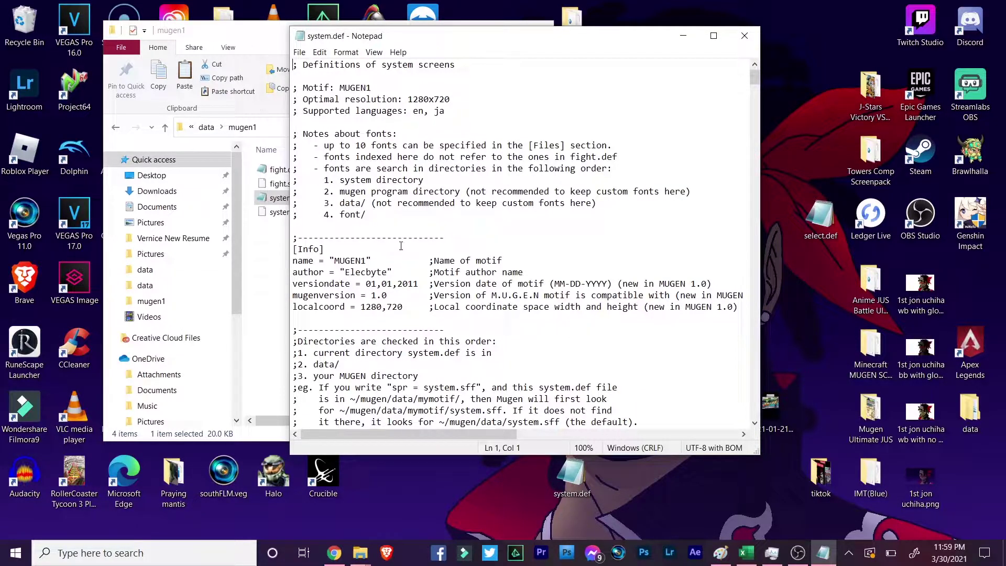
pyautogui.scroll(-2, 393, 239)
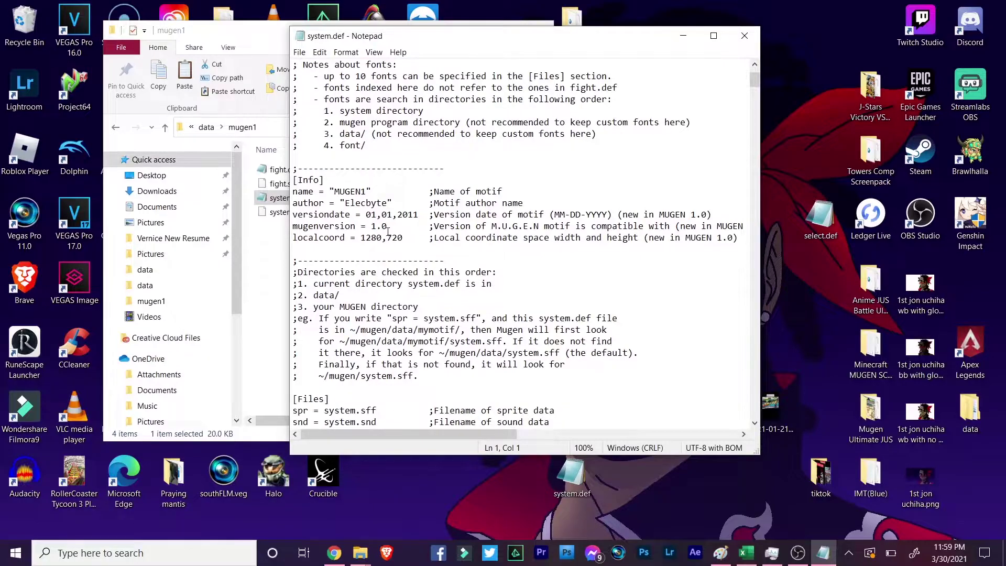
pyautogui.scroll(-2, 388, 231)
pyautogui.scroll(-5, 401, 231)
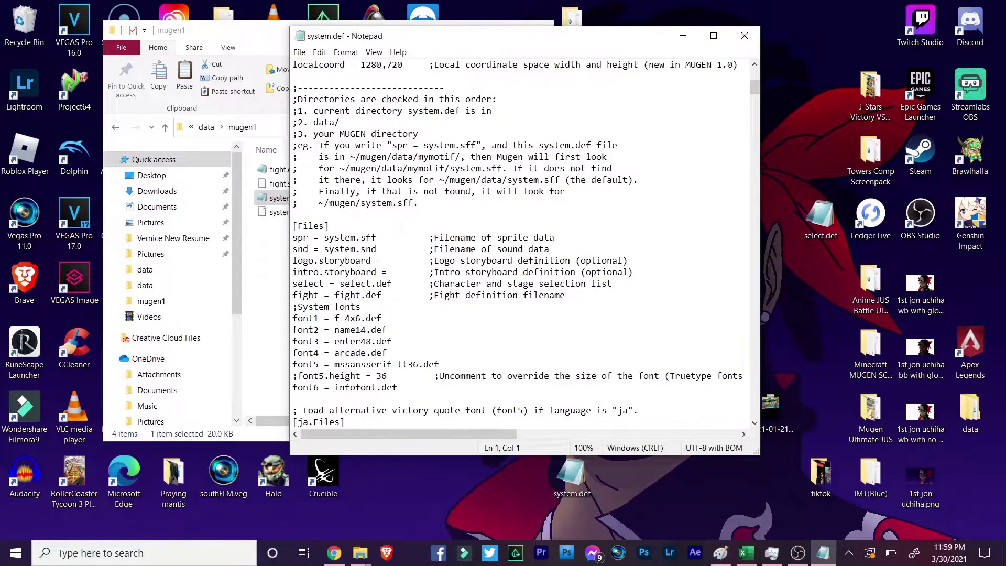
pyautogui.moveTo(294, 157); pyautogui.dragTo(397, 158)
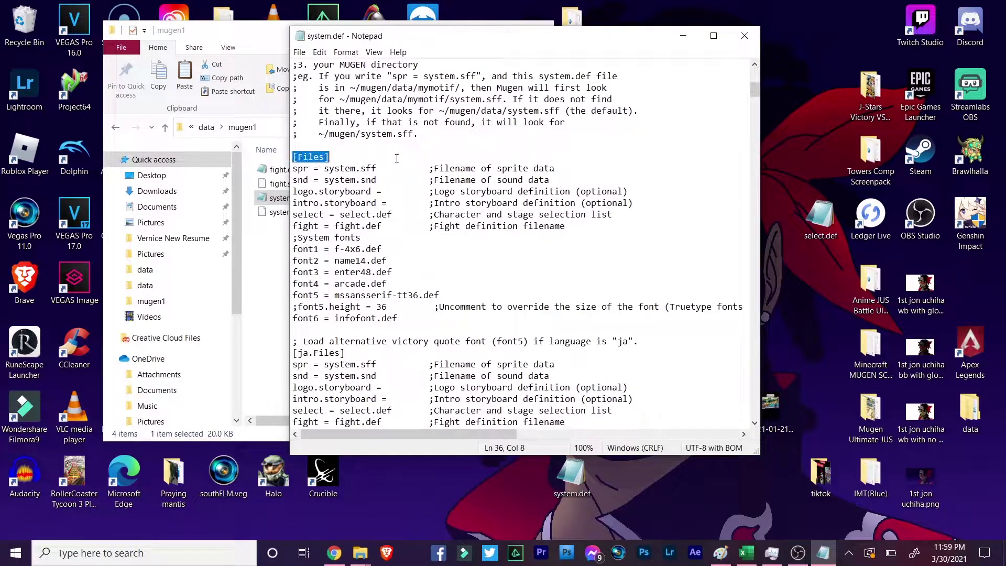
pyautogui.scroll(-3, 388, 149)
pyautogui.scroll(2, 327, 160)
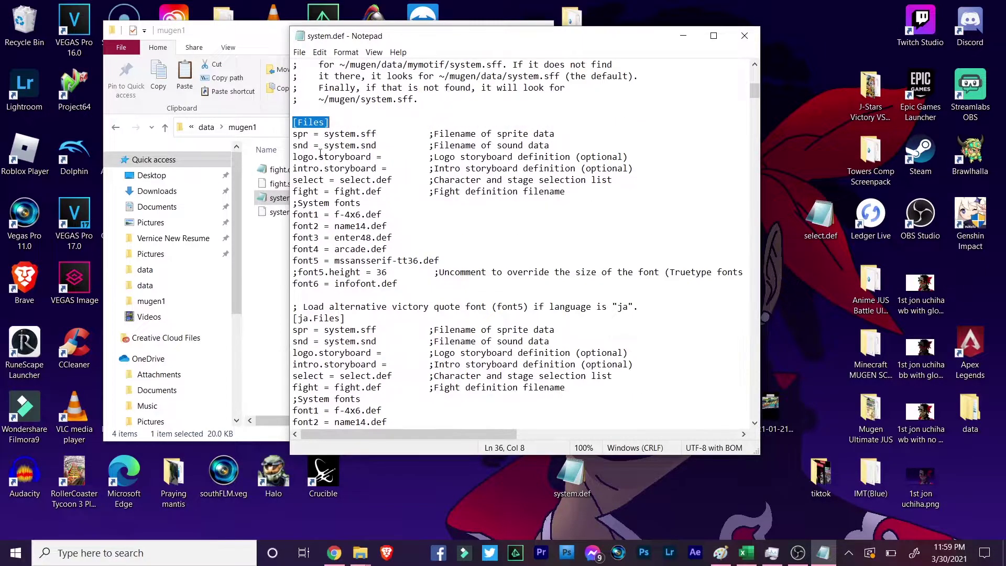
# Step: Mark the fight = fight.def line and tile Notepad beside mugen1's file list
pyautogui.moveTo(294, 192); pyautogui.dragTo(577, 195)
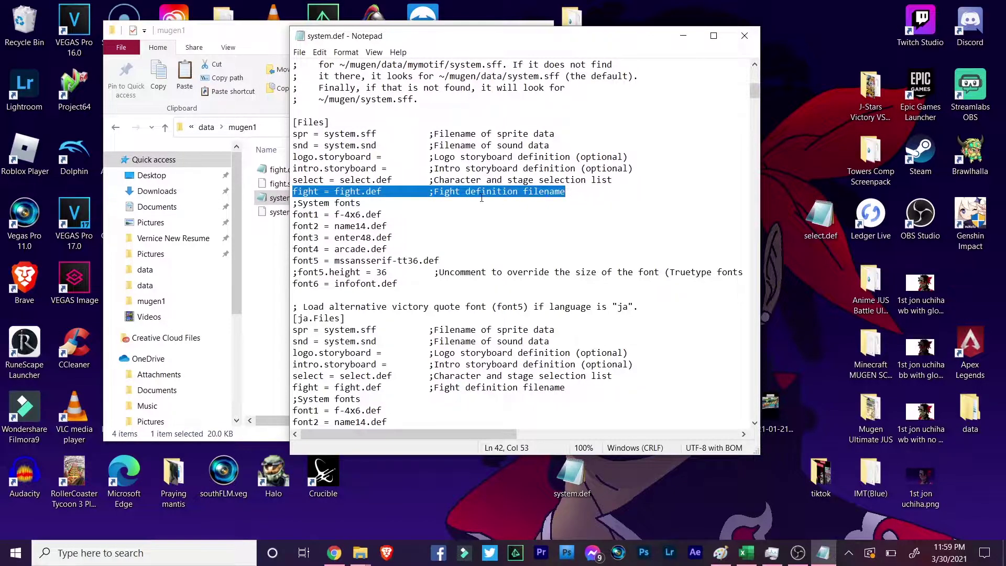
pyautogui.click(340, 192)
pyautogui.moveTo(372, 43); pyautogui.dragTo(615, 45)
pyautogui.moveTo(397, 39); pyautogui.dragTo(362, 51)
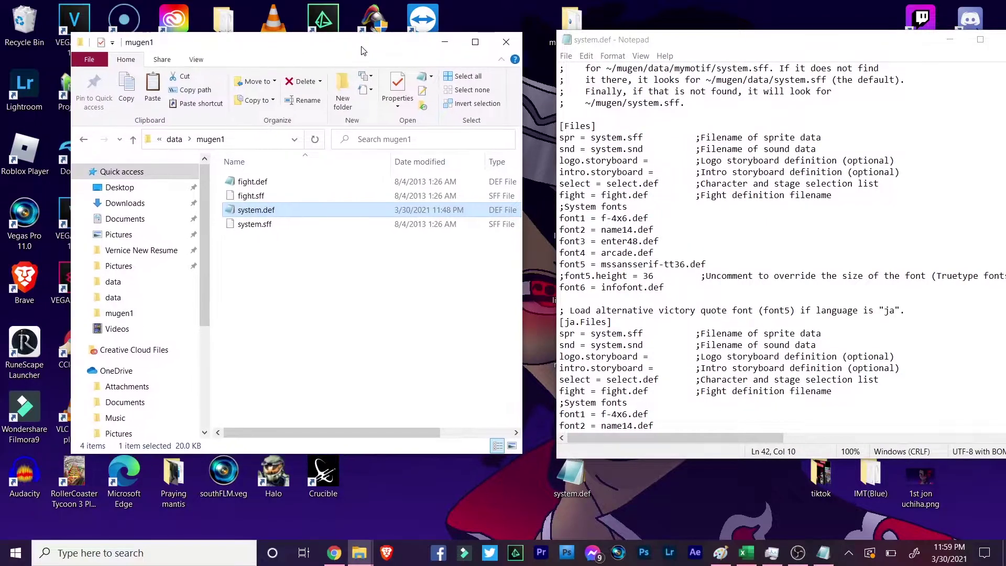
# Step: Return to mugen-1.1b1's data folder, select lifebars, and arrange Explorer and Notepad side by side
pyautogui.hotkey('alt', 'Left')
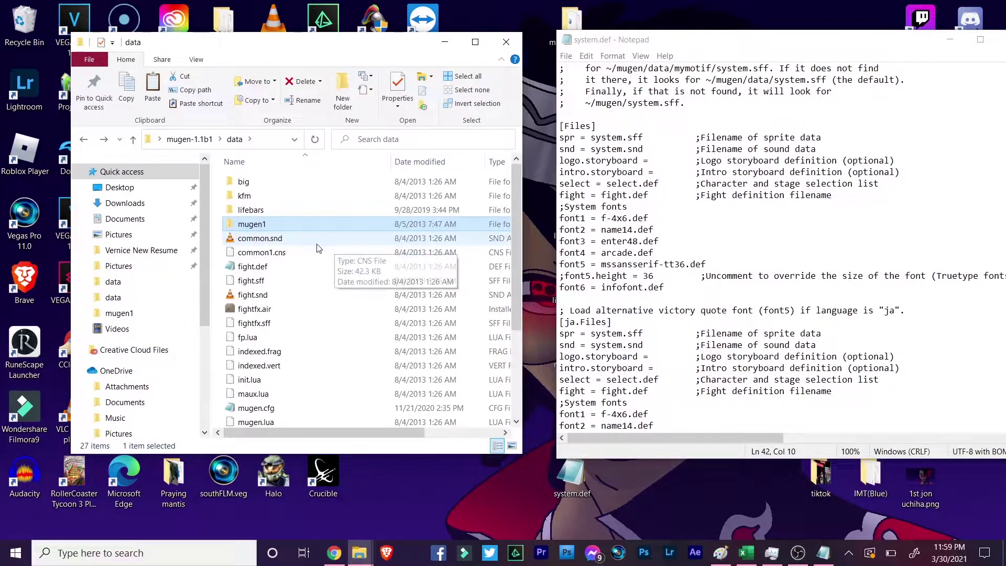
pyautogui.hotkey('alt', 'Left')
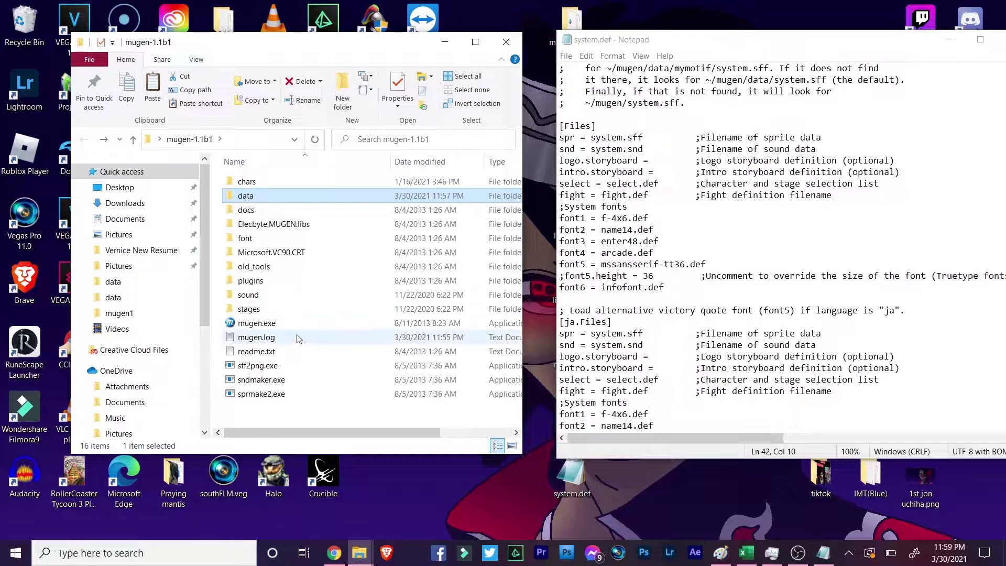
pyautogui.hotkey('alt', 'Right')
pyautogui.click(258, 211)
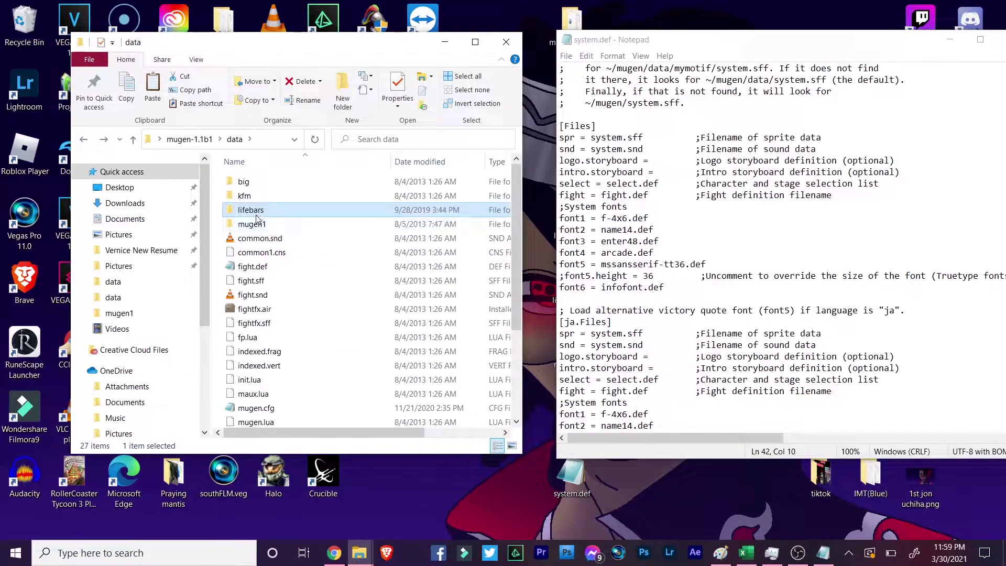
pyautogui.moveTo(296, 49); pyautogui.dragTo(249, 36)
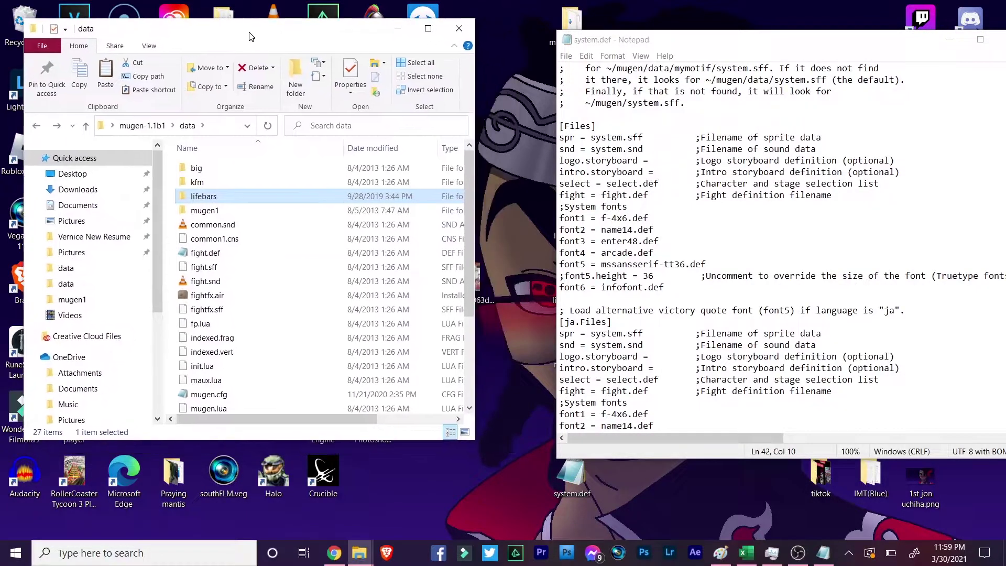
pyautogui.moveTo(604, 32); pyautogui.dragTo(530, 18)
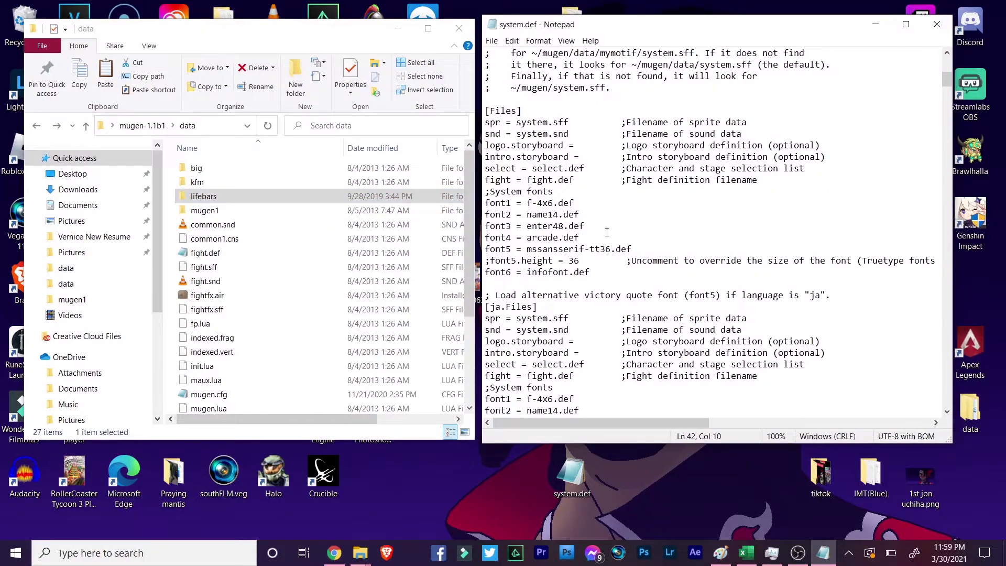
# Step: Prefix the [Files] fight entry with 'lifebars/' to read lifebars/fight.def, then save system.def
pyautogui.click(528, 179)
pyautogui.moveTo(721, 553)
pyautogui.write('life')
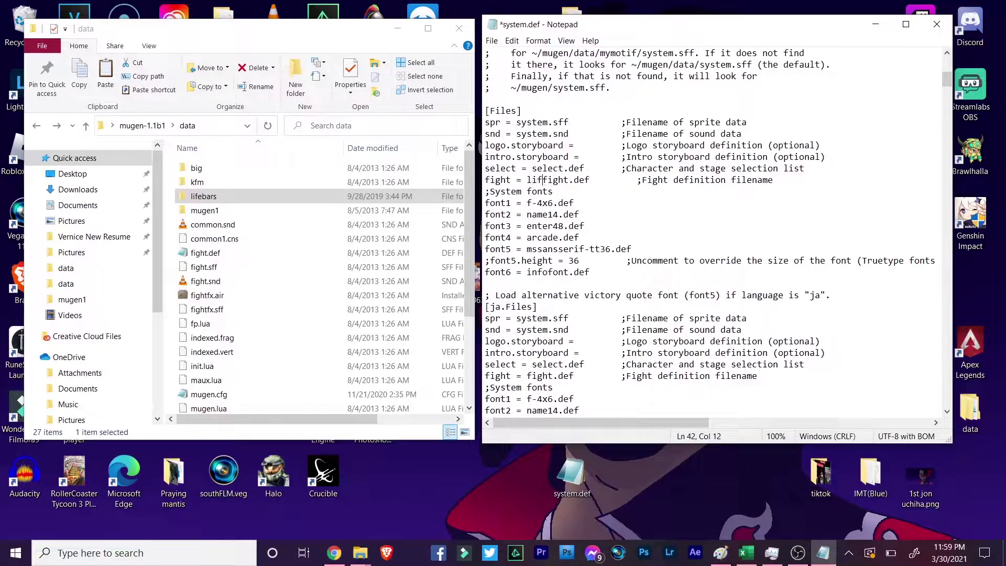
pyautogui.write('bars')
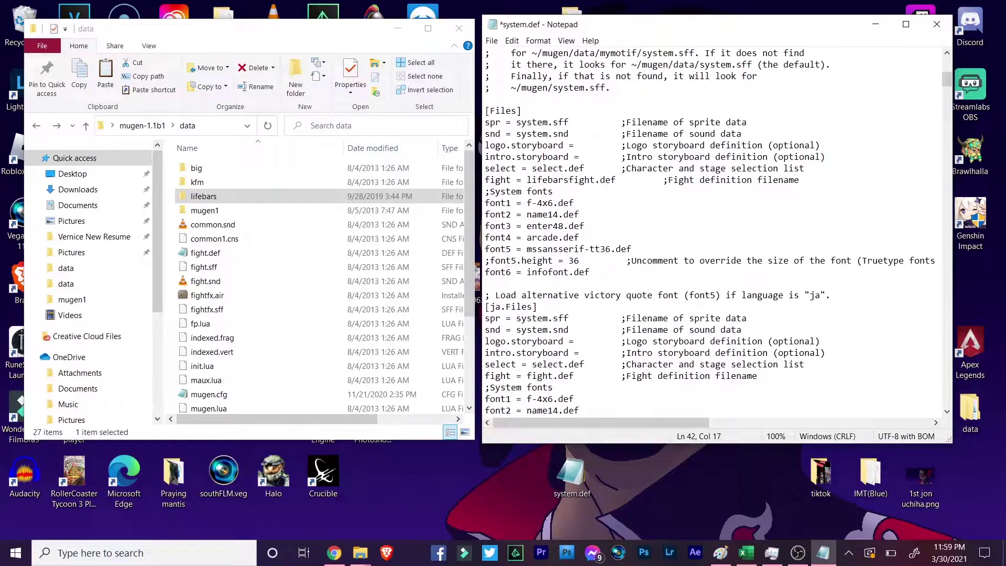
pyautogui.write('/')
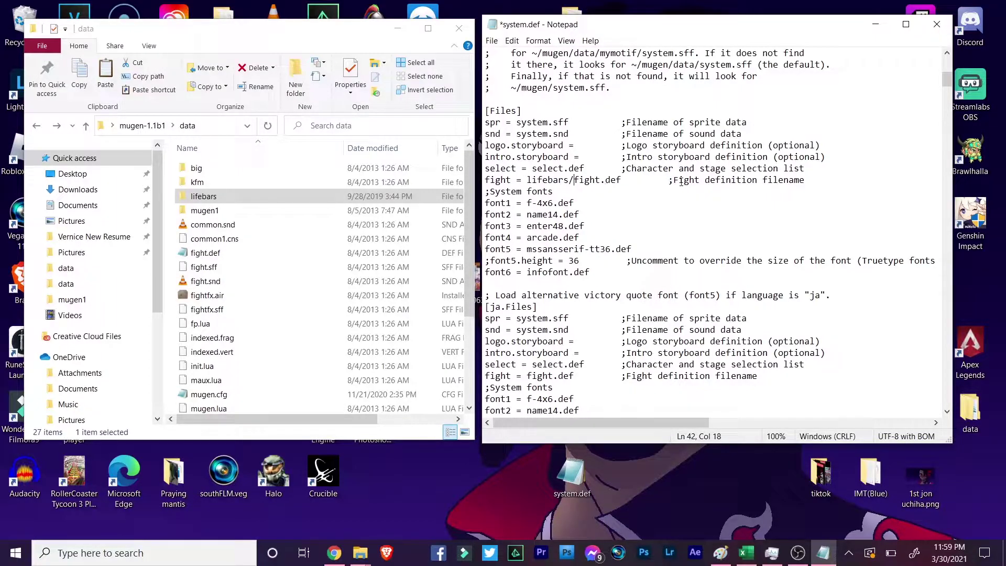
pyautogui.moveTo(574, 181); pyautogui.dragTo(526, 180)
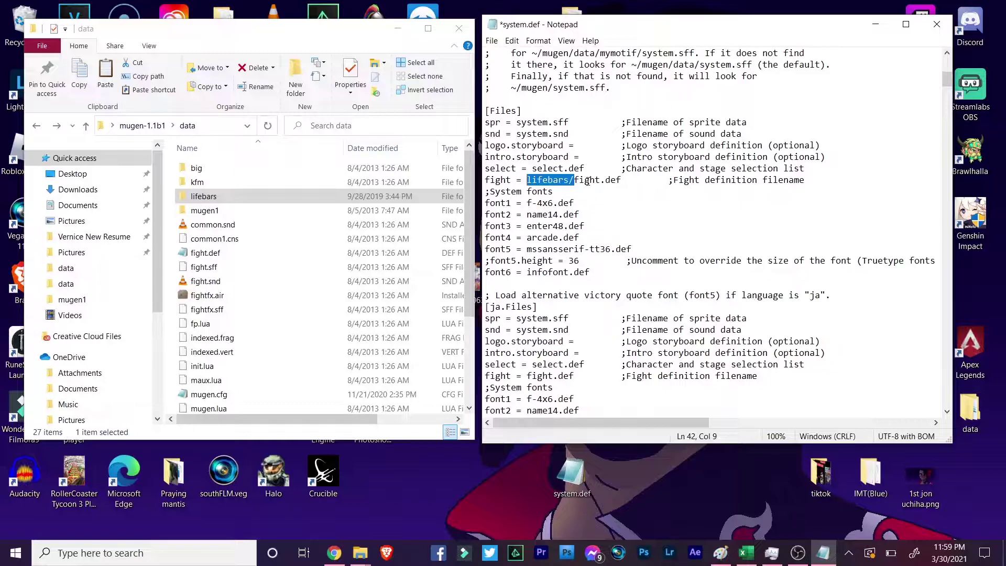
pyautogui.moveTo(575, 180); pyautogui.dragTo(620, 181)
pyautogui.click(637, 194)
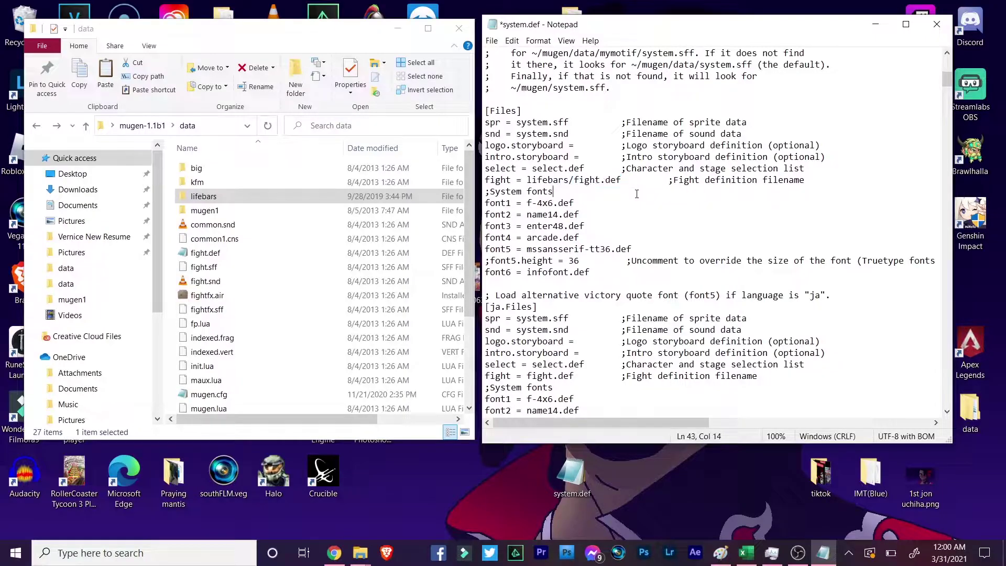
pyautogui.click(492, 40)
pyautogui.click(527, 88)
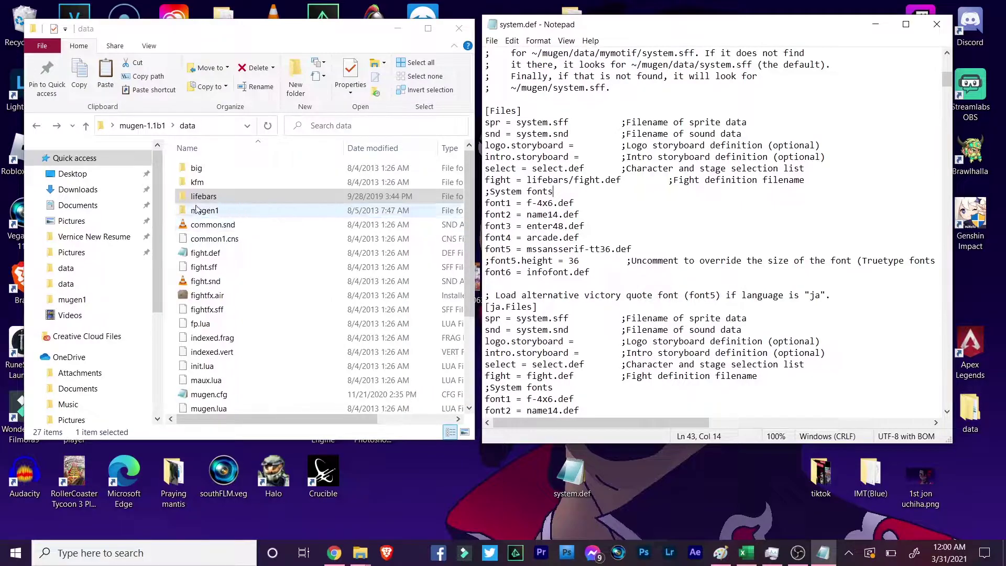
# Step: Go back up to the mugen-1.1b1 folder in Explorer and launch mugen.exe
pyautogui.click(173, 210)
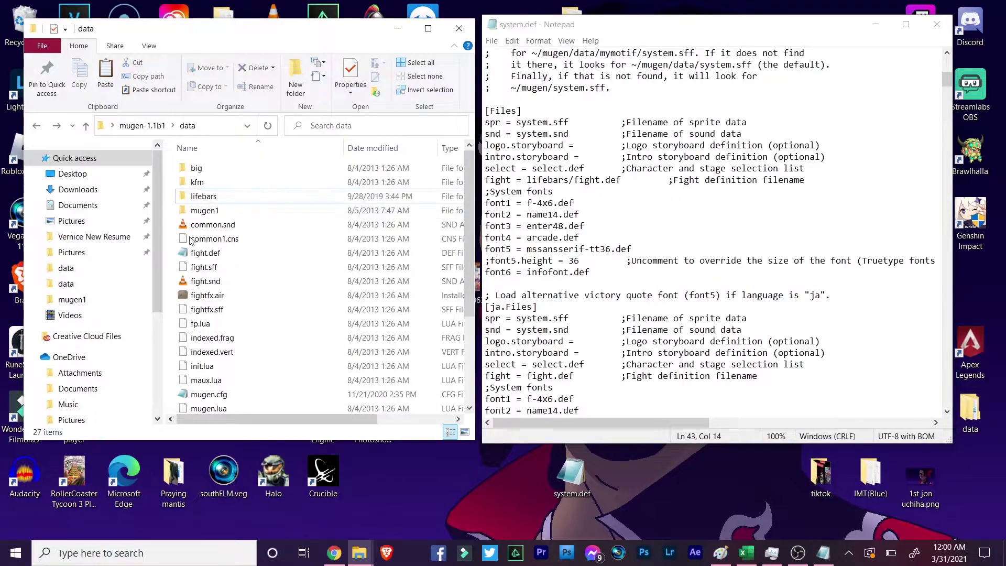
pyautogui.press('BackSpace')
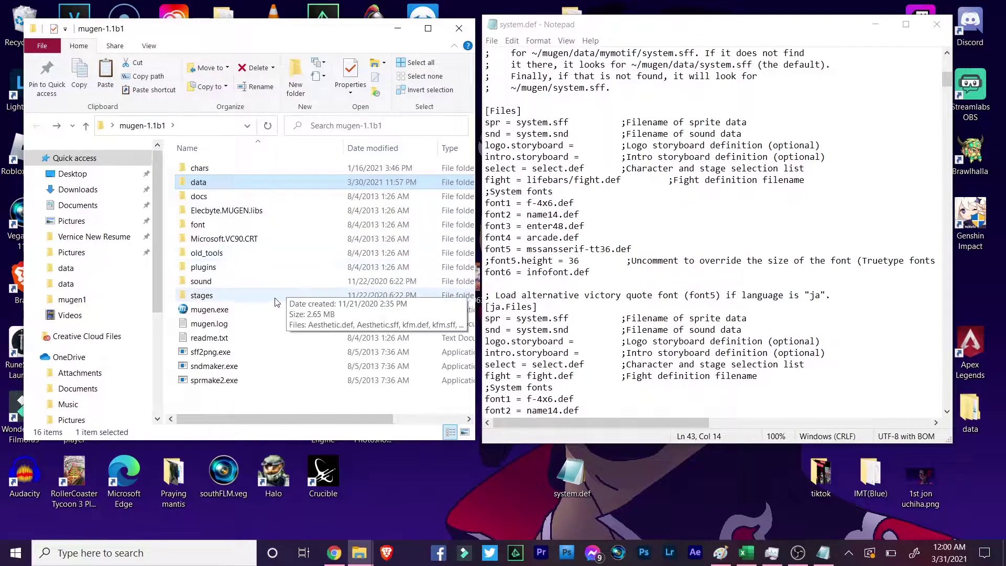
pyautogui.doubleClick(250, 313)
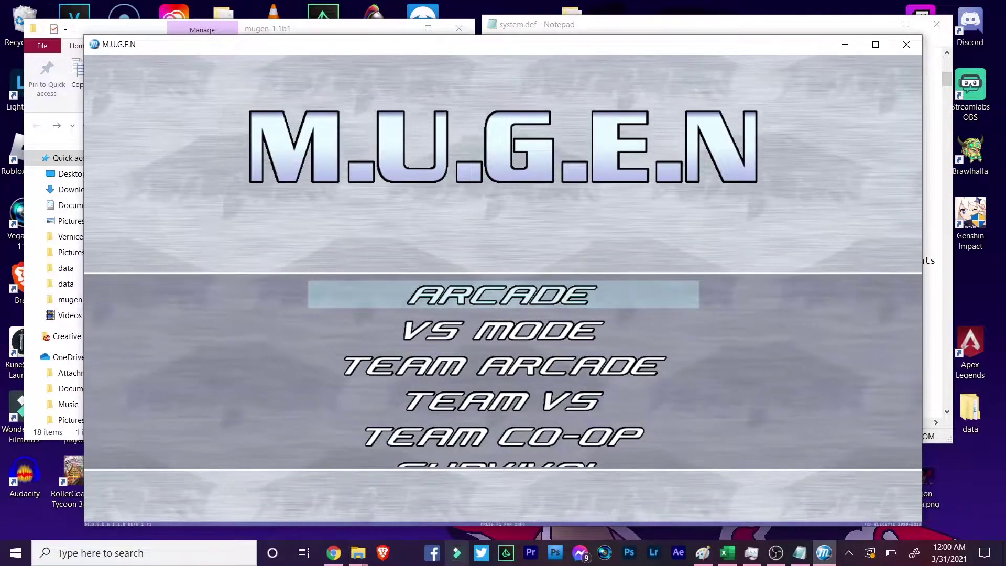
# Step: Watch a Single Kung Fu Man mirror match at Mountainside Temple, then close the game window
pyautogui.press('Up')
pyautogui.press('Up')
pyautogui.press('Up')
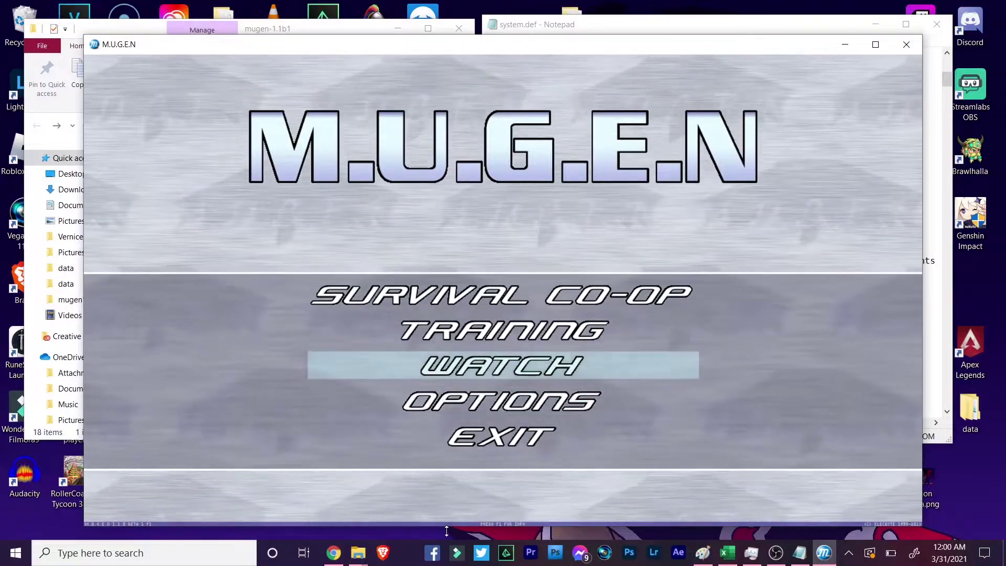
pyautogui.press('Return')
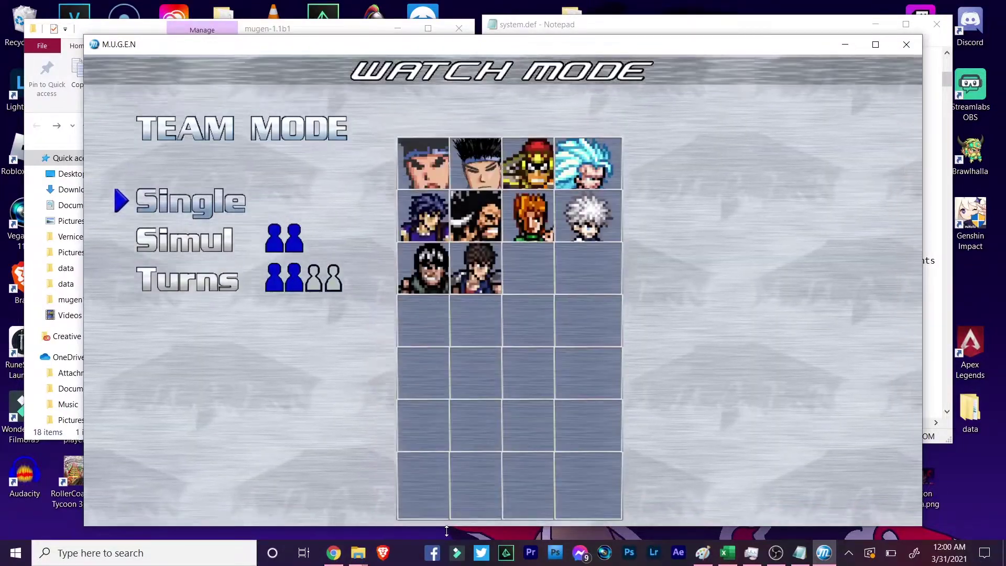
pyautogui.press('Return')
pyautogui.press('Down')
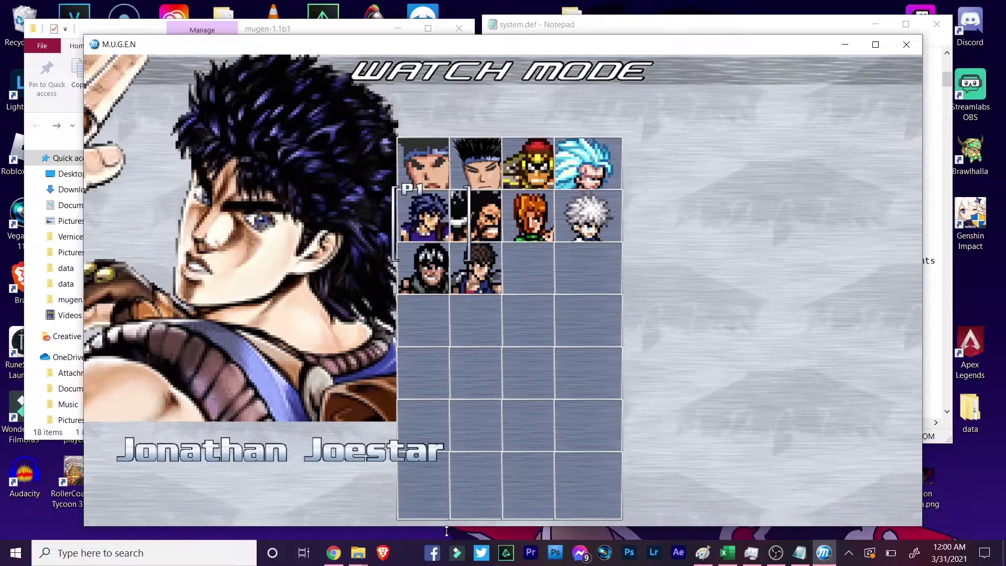
pyautogui.press('Up')
pyautogui.press('Return')
pyautogui.press('Return')
pyautogui.press('Return')
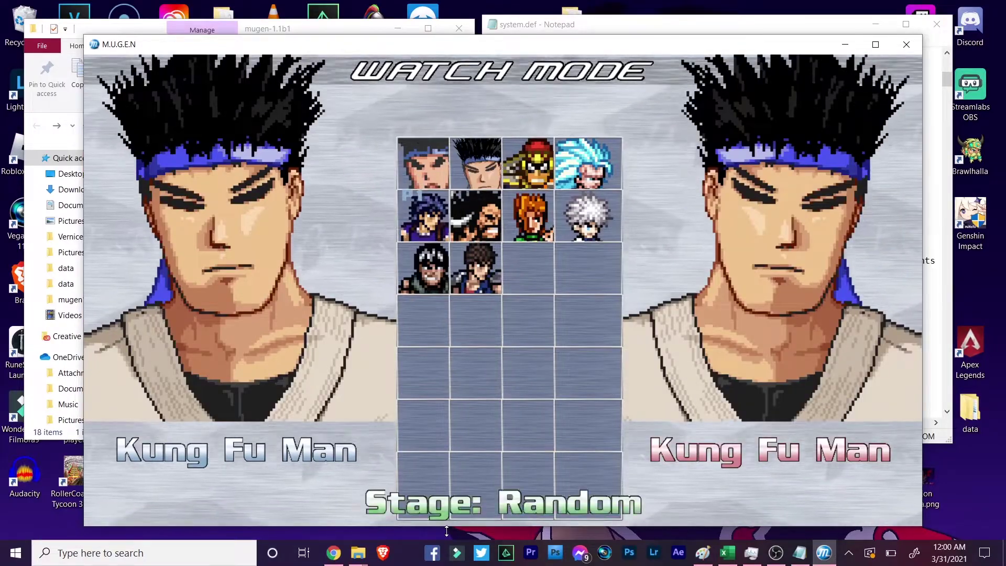
pyautogui.press('Right')
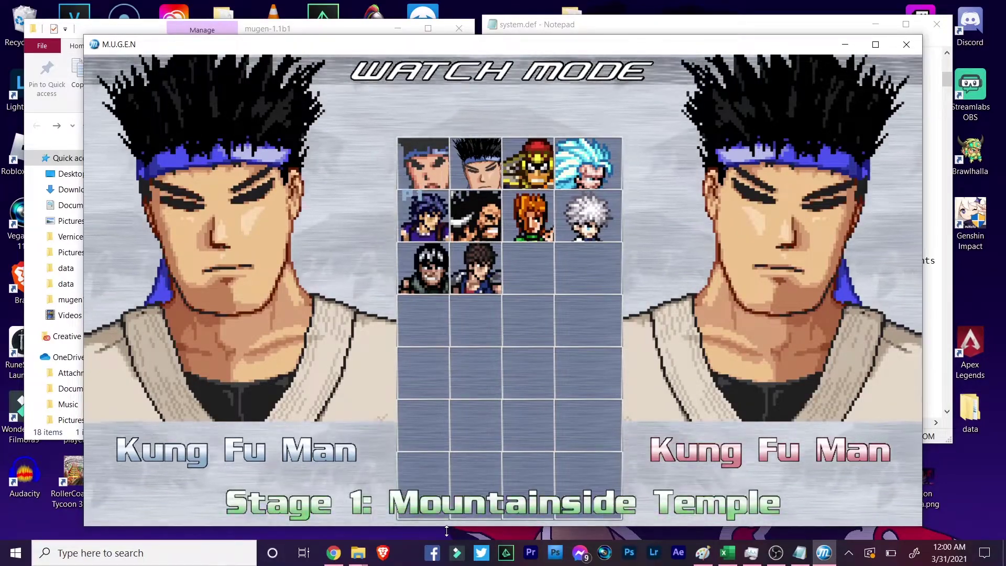
pyautogui.press('Return')
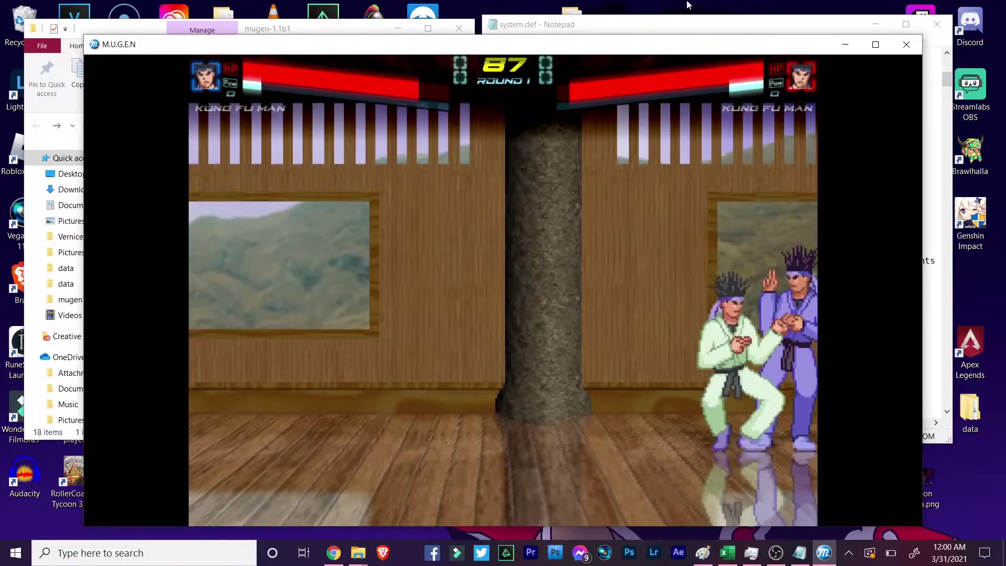
pyautogui.click(905, 45)
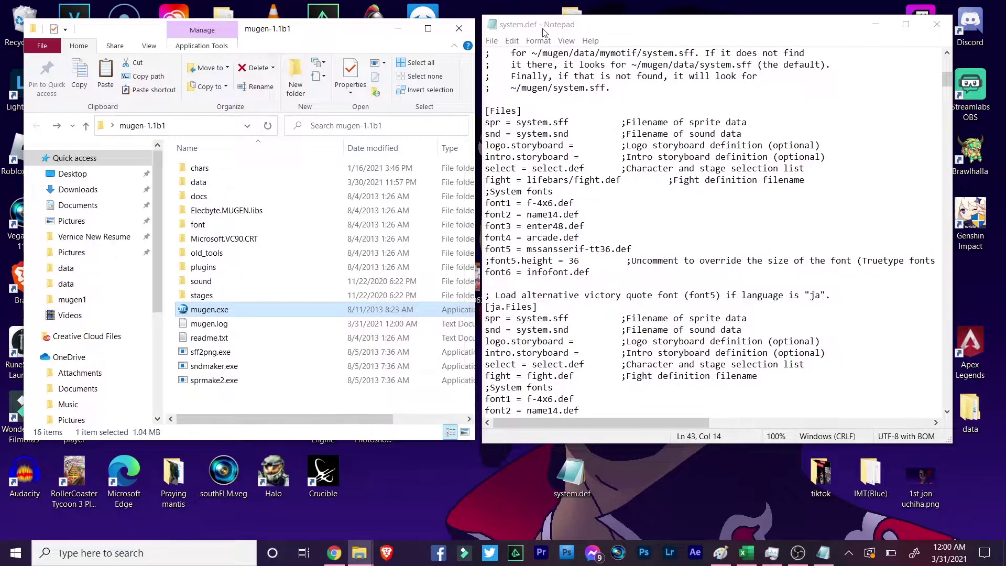
# Step: Open life_cvs2.rar from the desktop in WinRAR, dismissing the evaluation notice
pyautogui.moveTo(545, 25); pyautogui.dragTo(684, 50)
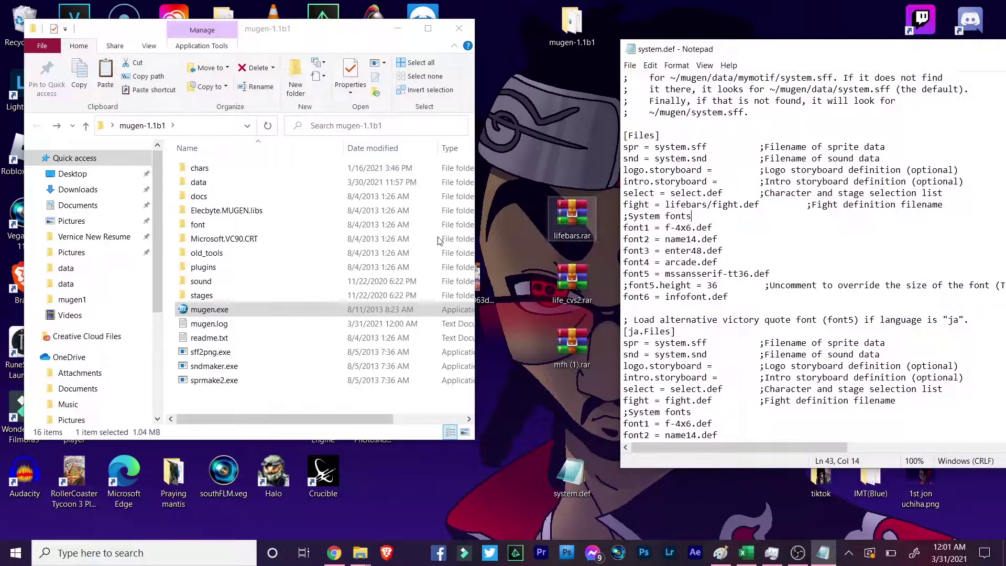
pyautogui.click(575, 284)
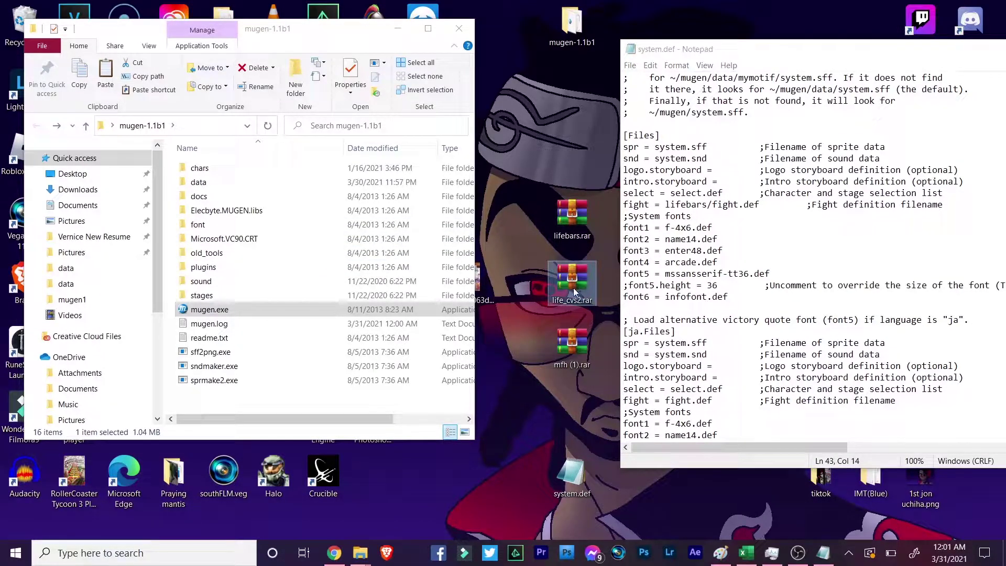
pyautogui.doubleClick(574, 283)
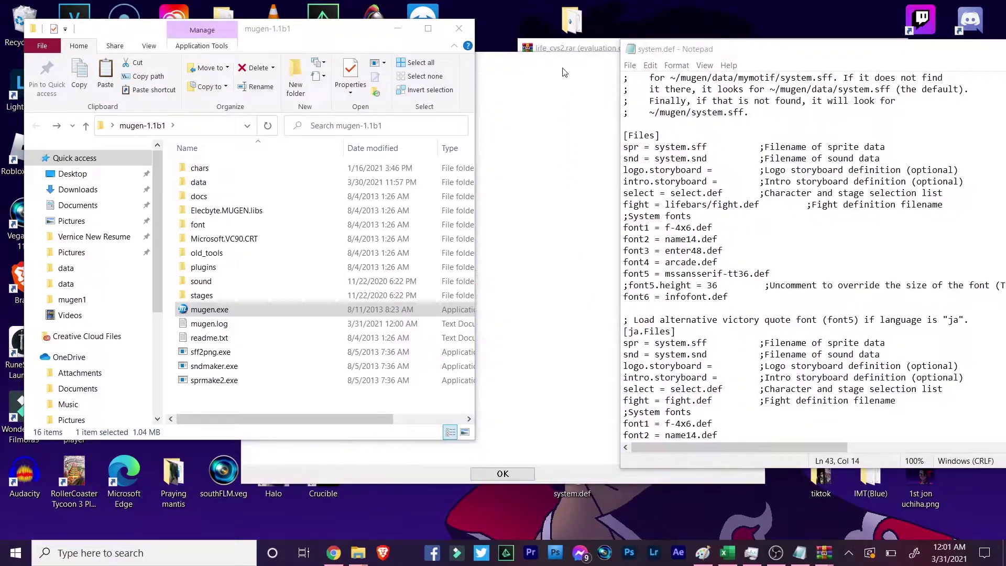
pyautogui.click(649, 53)
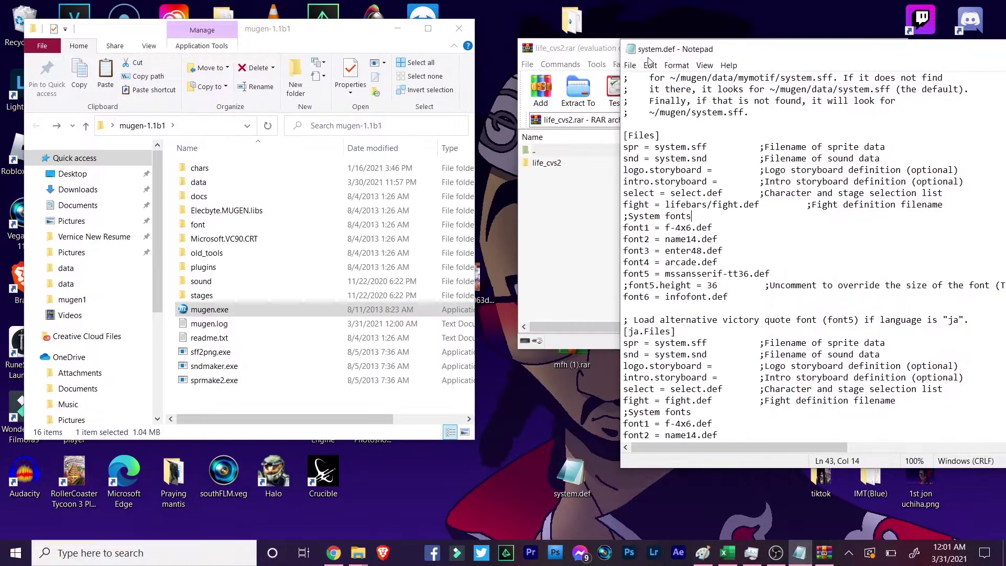
pyautogui.moveTo(597, 56); pyautogui.dragTo(601, 50)
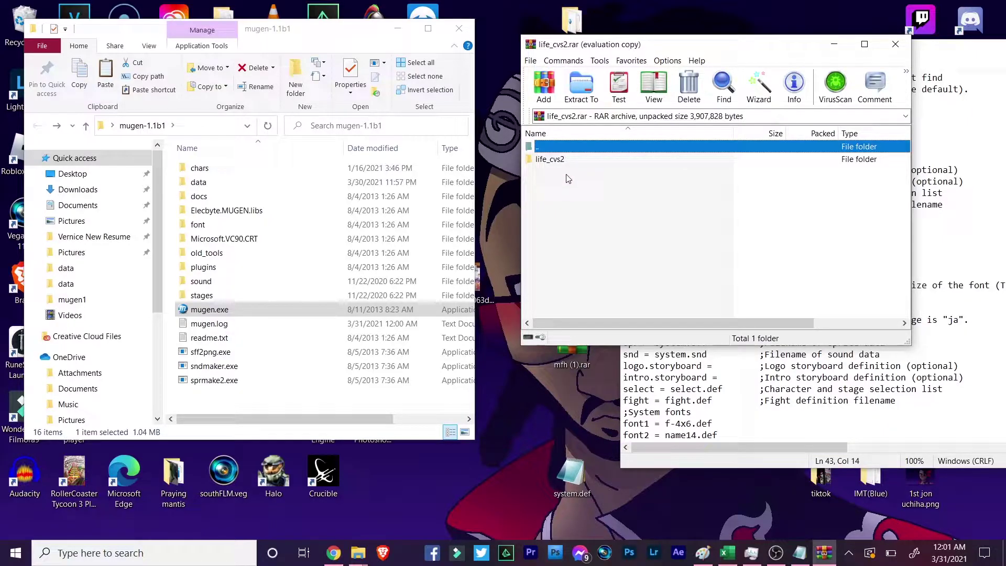
pyautogui.moveTo(580, 46); pyautogui.dragTo(526, 34)
# Step: Open the data folder and drag the life_cvs2 folder from WinRAR into it
pyautogui.doubleClick(200, 181)
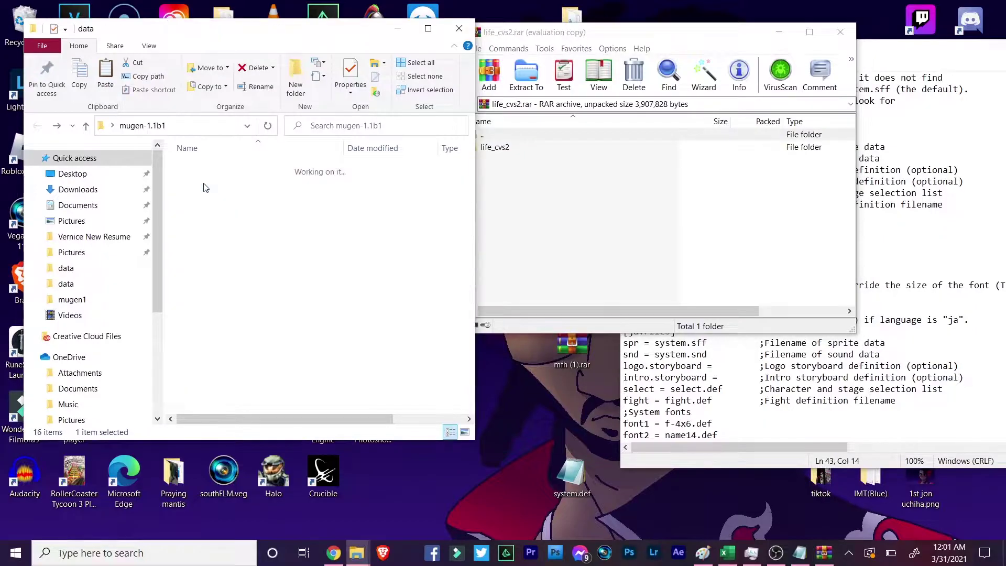
pyautogui.moveTo(214, 30)
pyautogui.mouseDown()
pyautogui.moveTo(230, 20)
pyautogui.moveTo(196, 16)
pyautogui.moveTo(201, 22)
pyautogui.mouseUp()
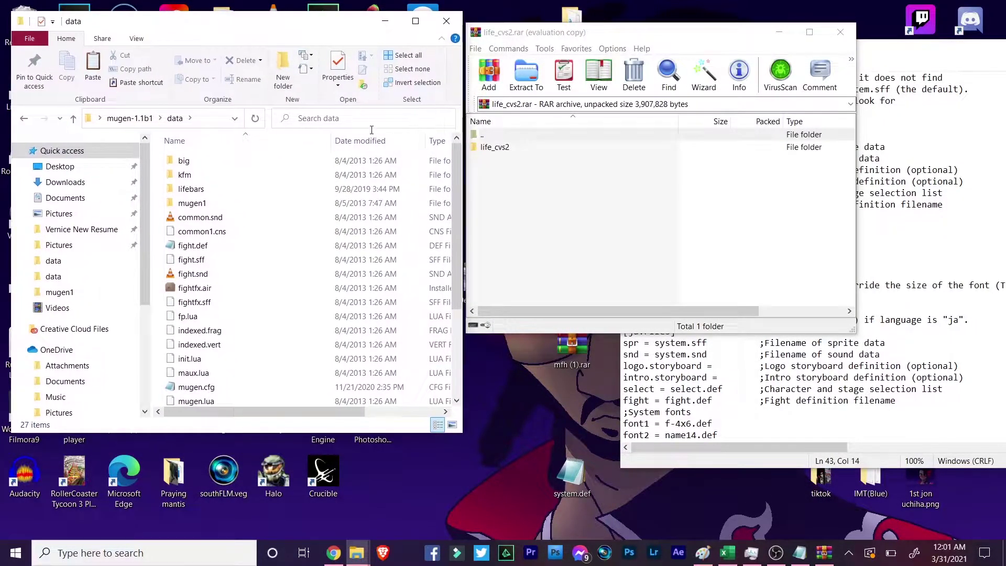
pyautogui.moveTo(561, 151); pyautogui.dragTo(157, 246)
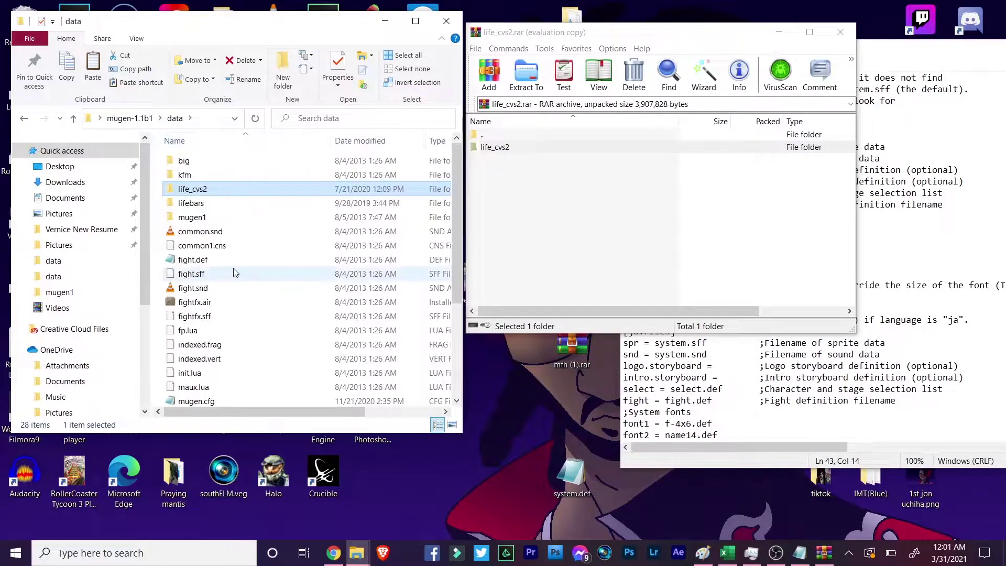
# Step: Close WinRAR and change 'lifebars' to 'life_cvs2' in system.def's fight line
pyautogui.click(840, 32)
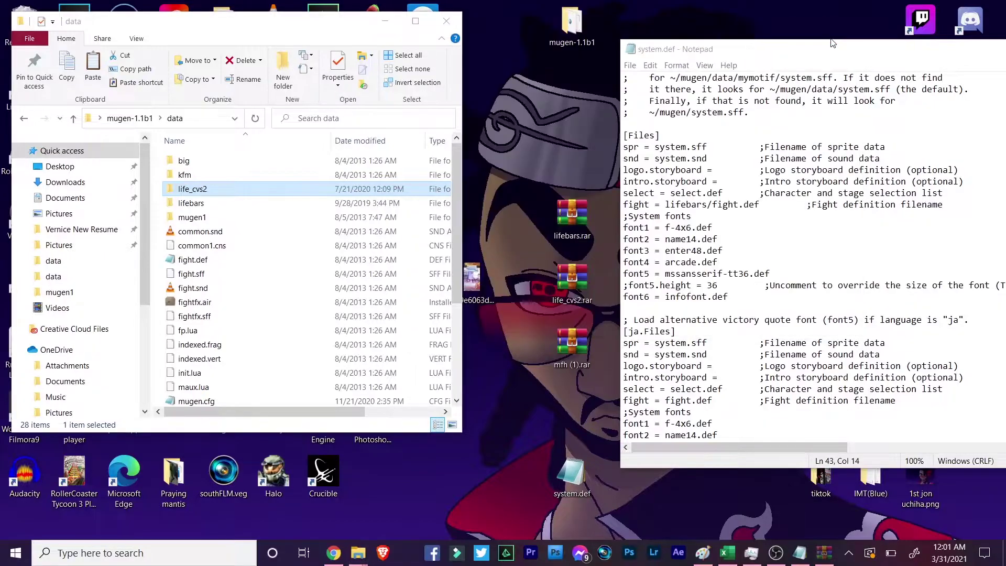
pyautogui.moveTo(735, 51); pyautogui.dragTo(587, 29)
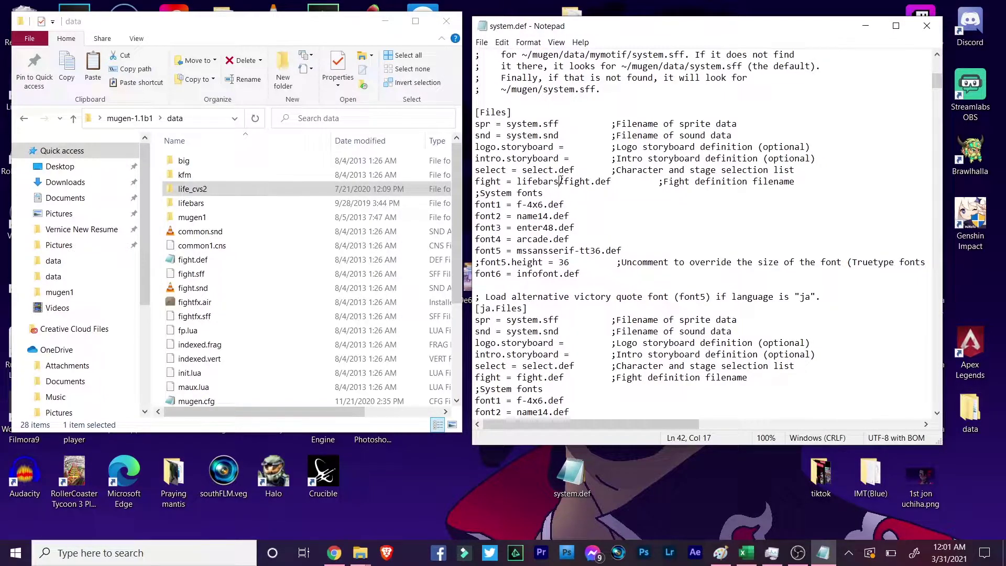
pyautogui.moveTo(561, 181); pyautogui.dragTo(516, 181)
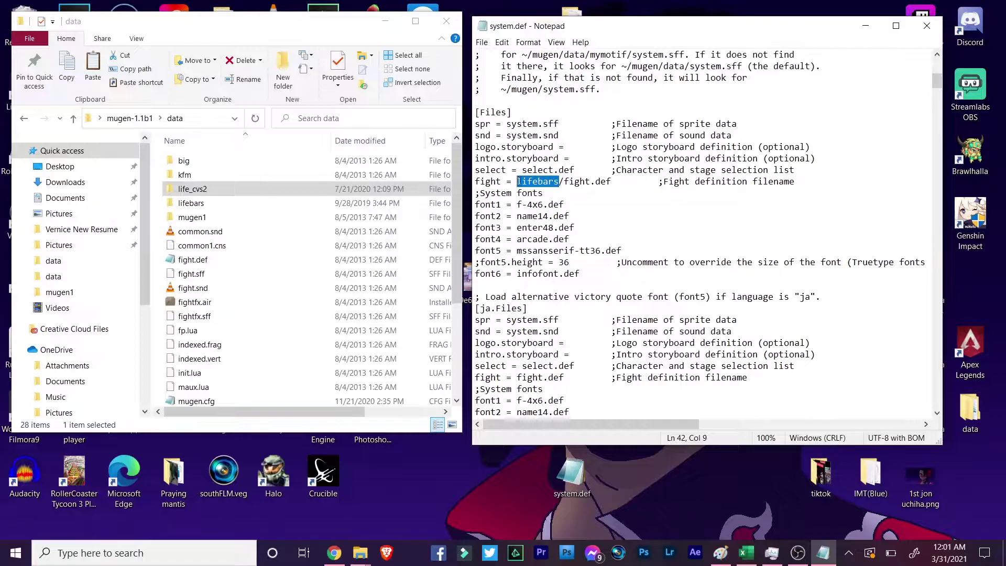
pyautogui.click(523, 182)
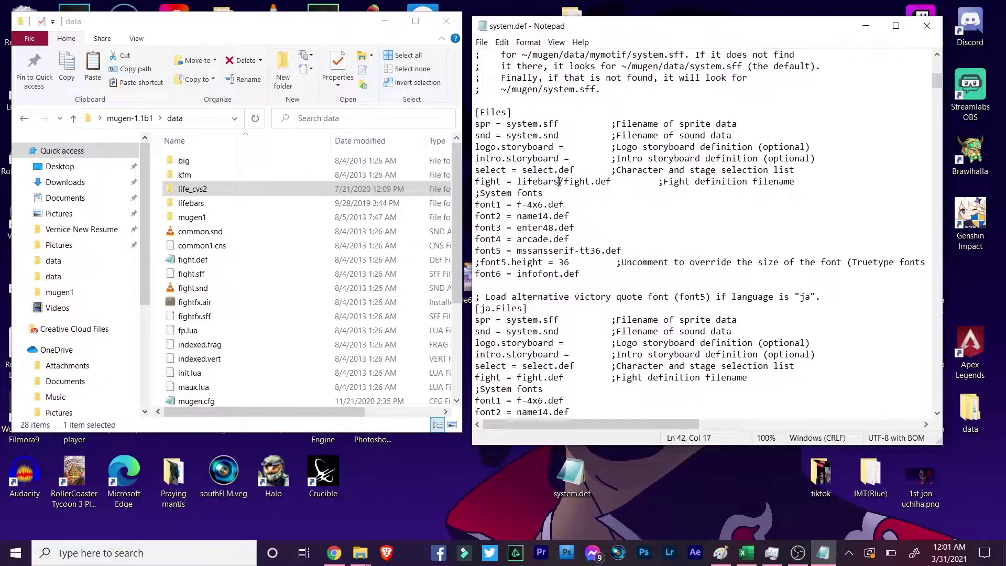
pyautogui.moveTo(560, 182); pyautogui.dragTo(526, 182)
pyautogui.write('fe')
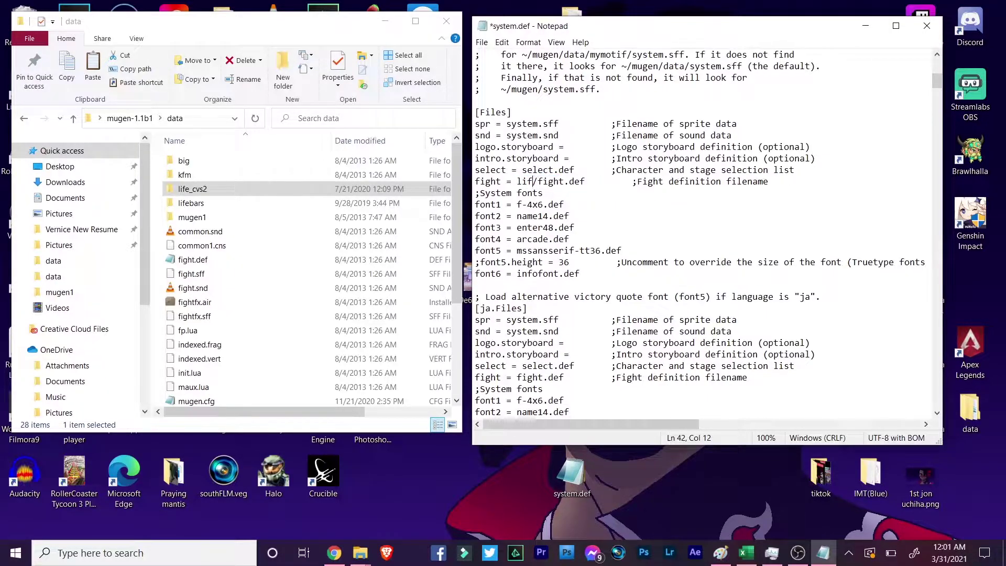
pyautogui.write('_')
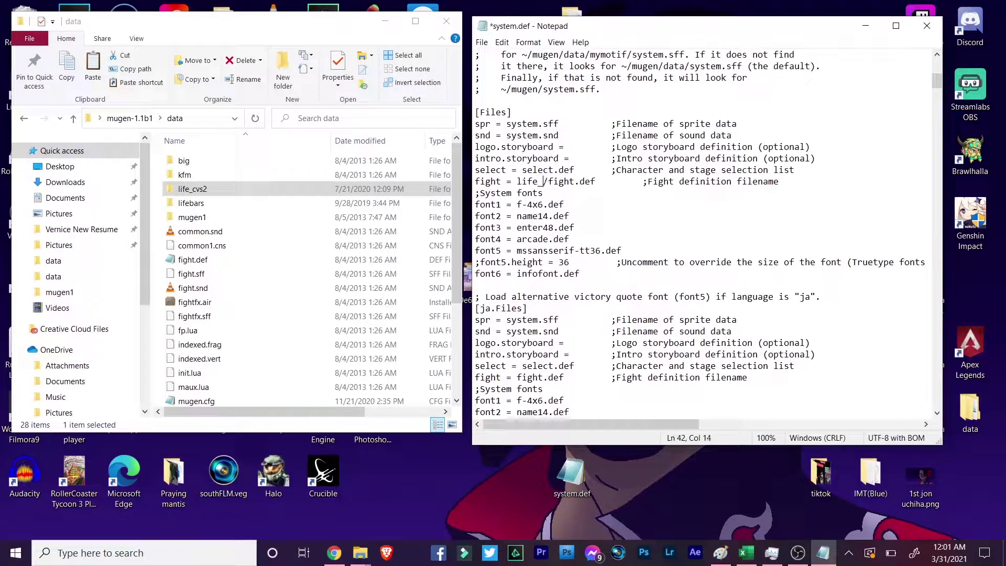
pyautogui.write('cvs2')
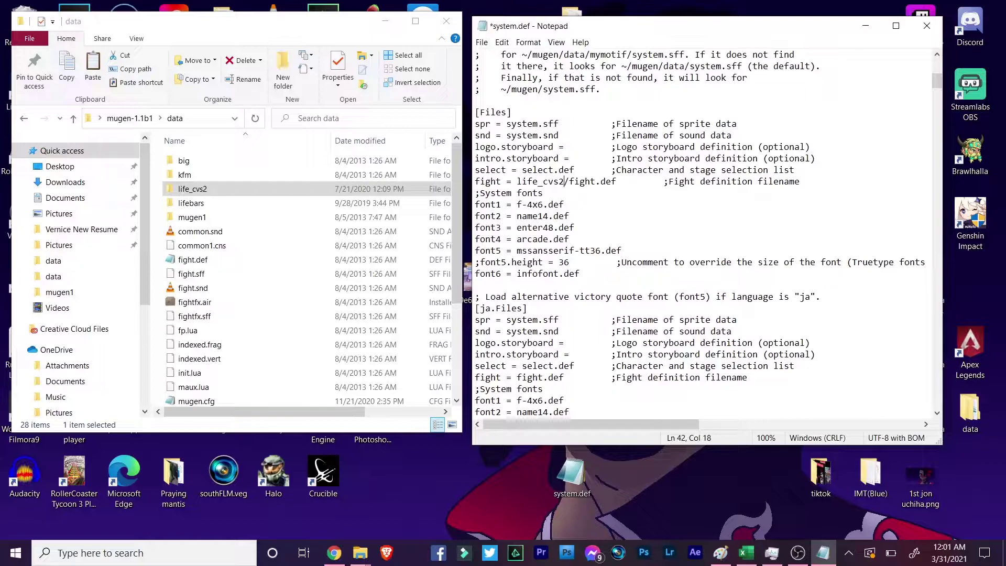
# Step: Save system.def and go back to the mugen-1.1b1 folder in Explorer
pyautogui.click(481, 43)
pyautogui.click(500, 101)
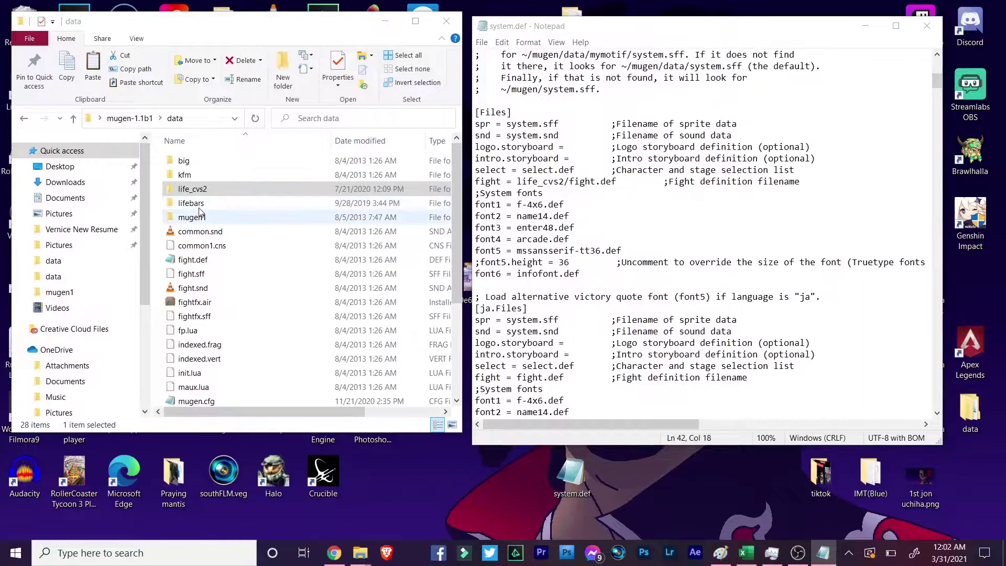
pyautogui.hotkey('alt', 'Left')
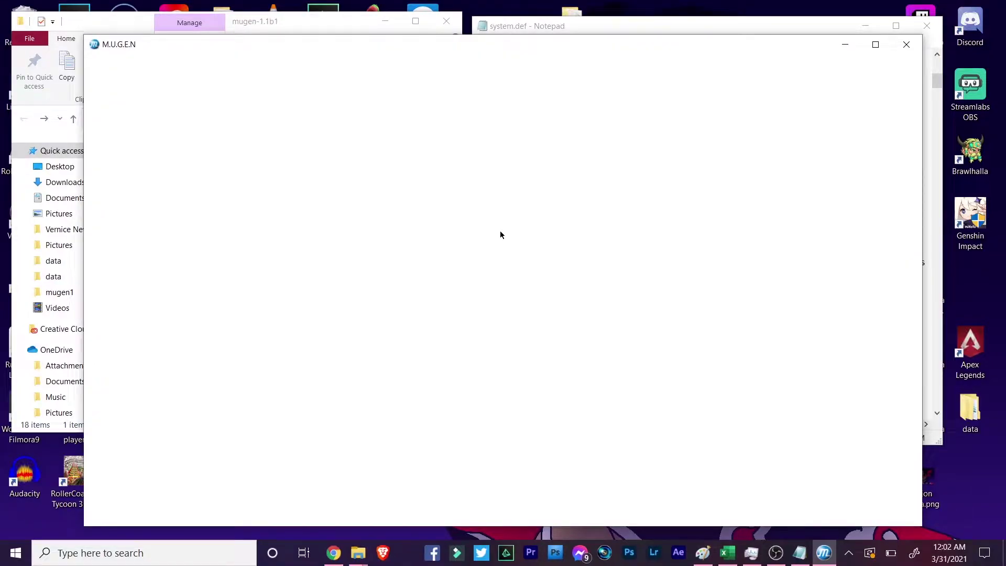
# Step: Select WATCH from the M.U.G.E.N main menu and choose Single team mode
pyautogui.press('Up')
pyautogui.press('Up')
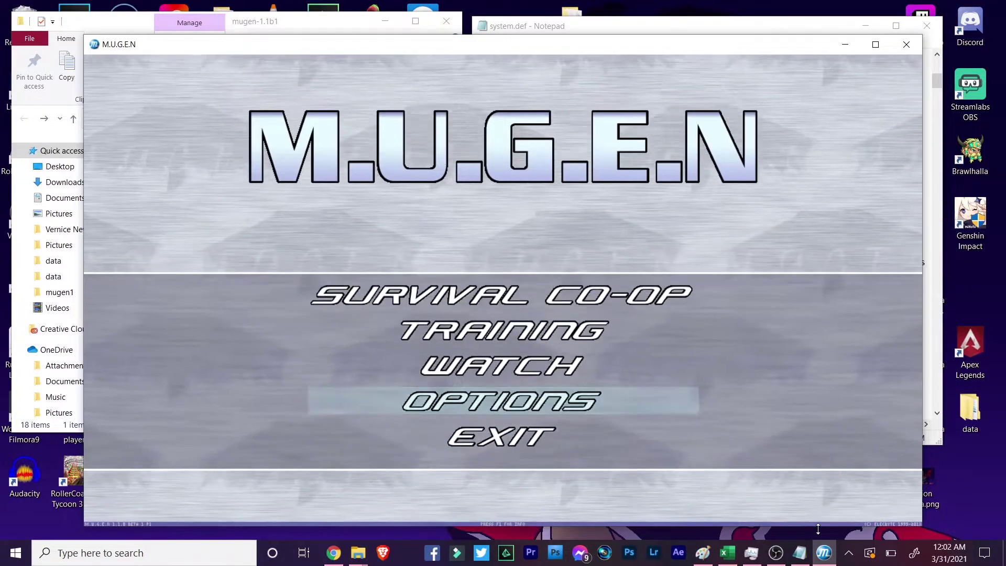
pyautogui.press('Up')
pyautogui.press('Return')
pyautogui.press('Return')
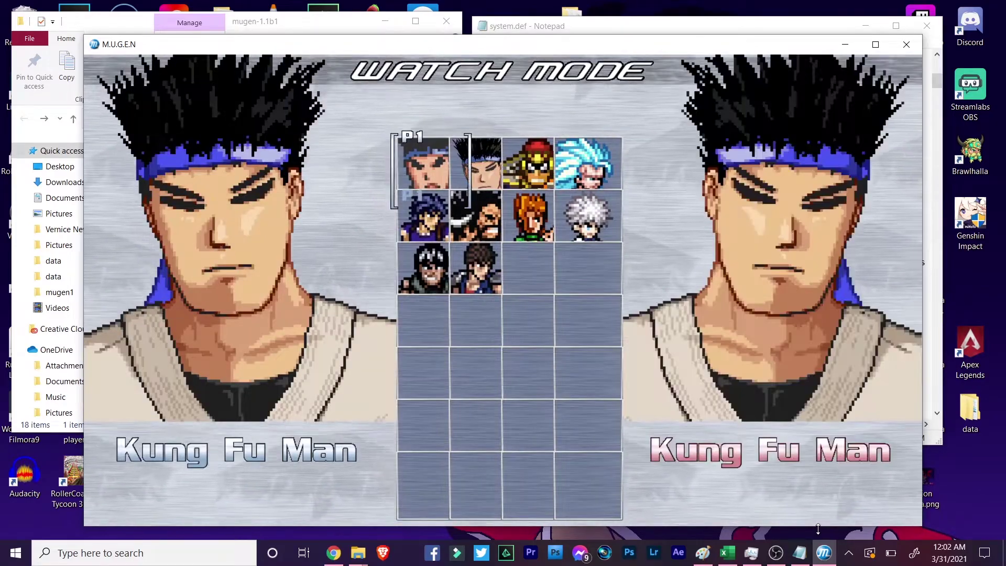
pyautogui.press('Return')
pyautogui.press('Return')
pyautogui.press('Return')
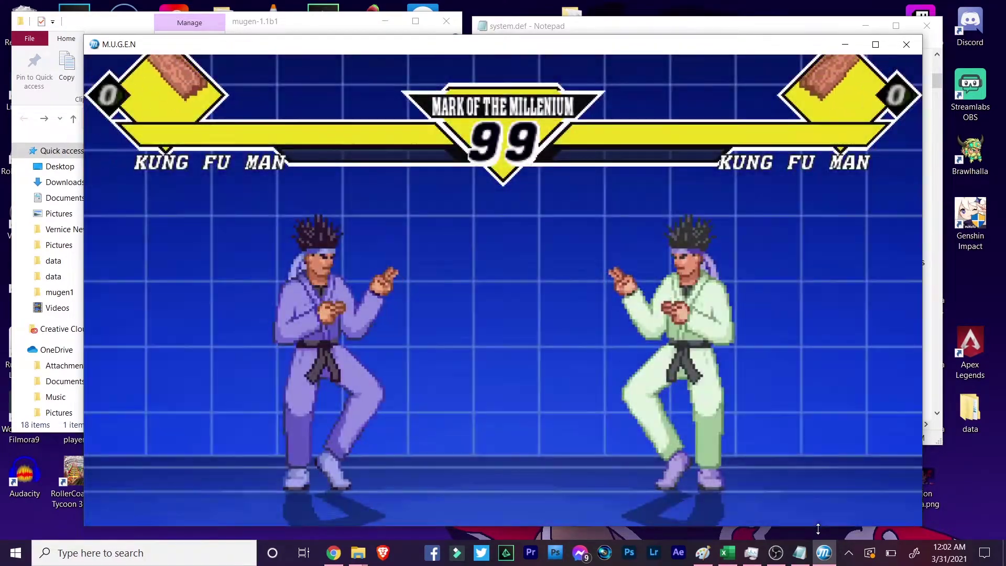